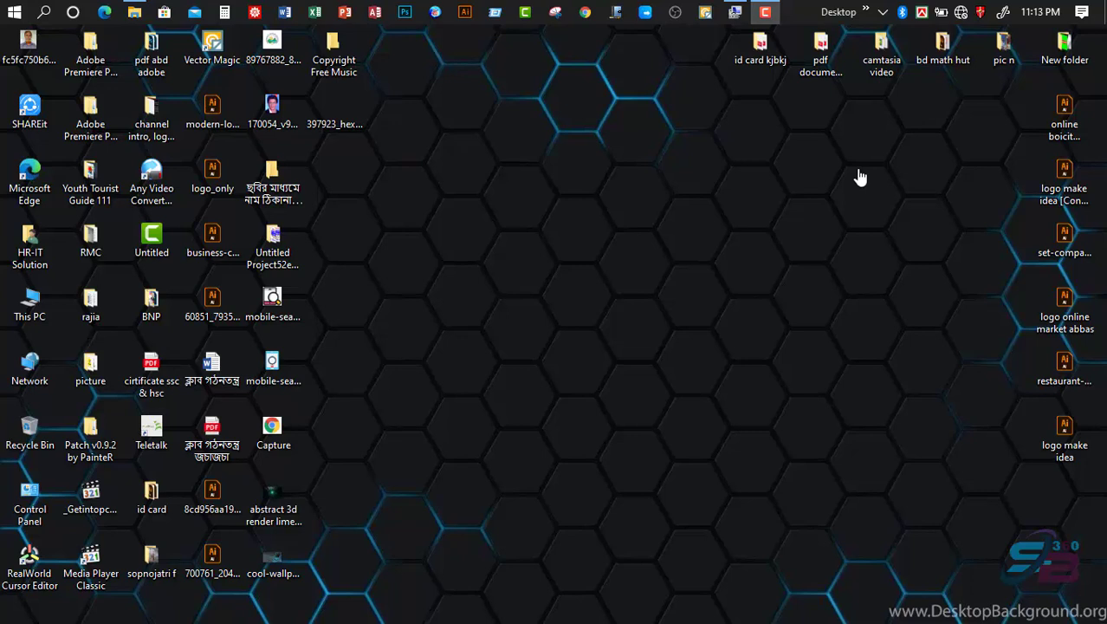
# Step: Check the drives listed in This PC, and close the File Explorer and Computer Management windows
pyautogui.click(132, 9)
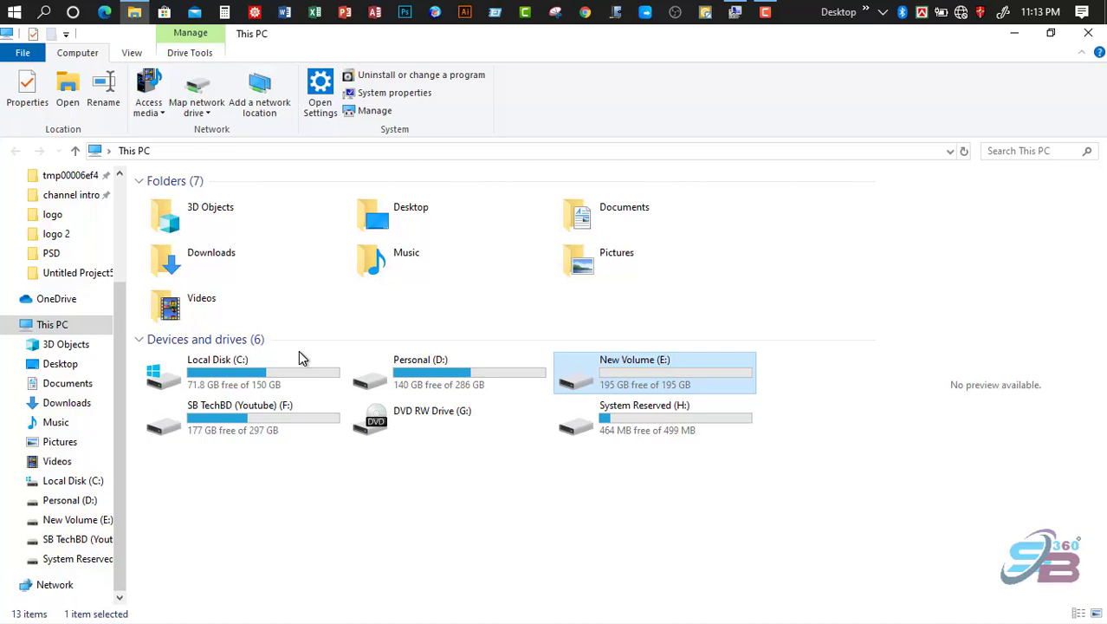
pyautogui.click(433, 366)
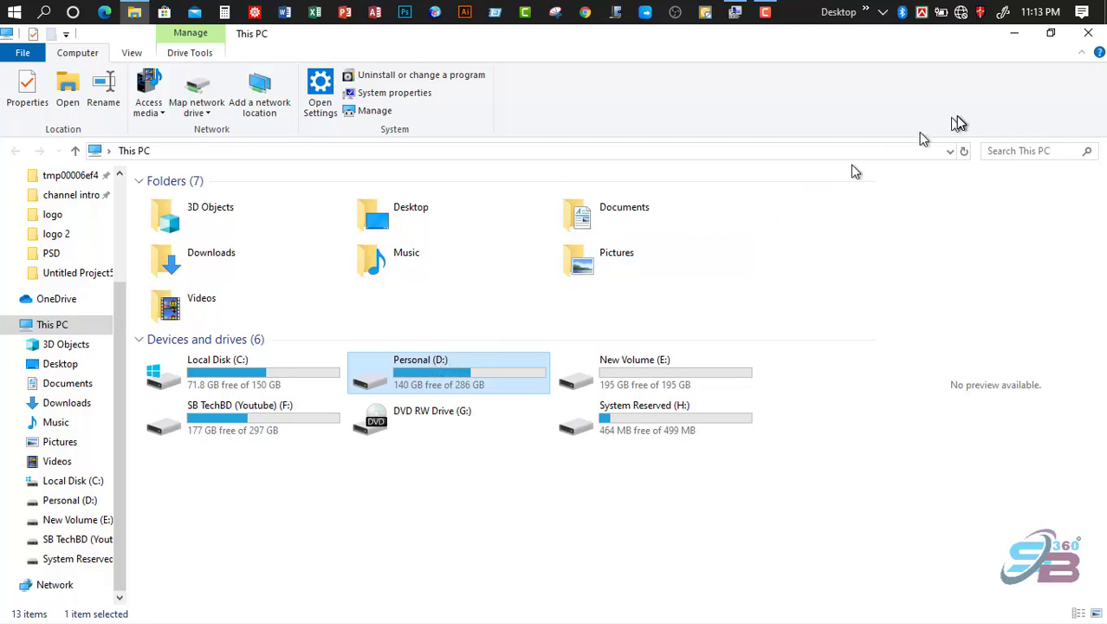
pyautogui.click(1087, 34)
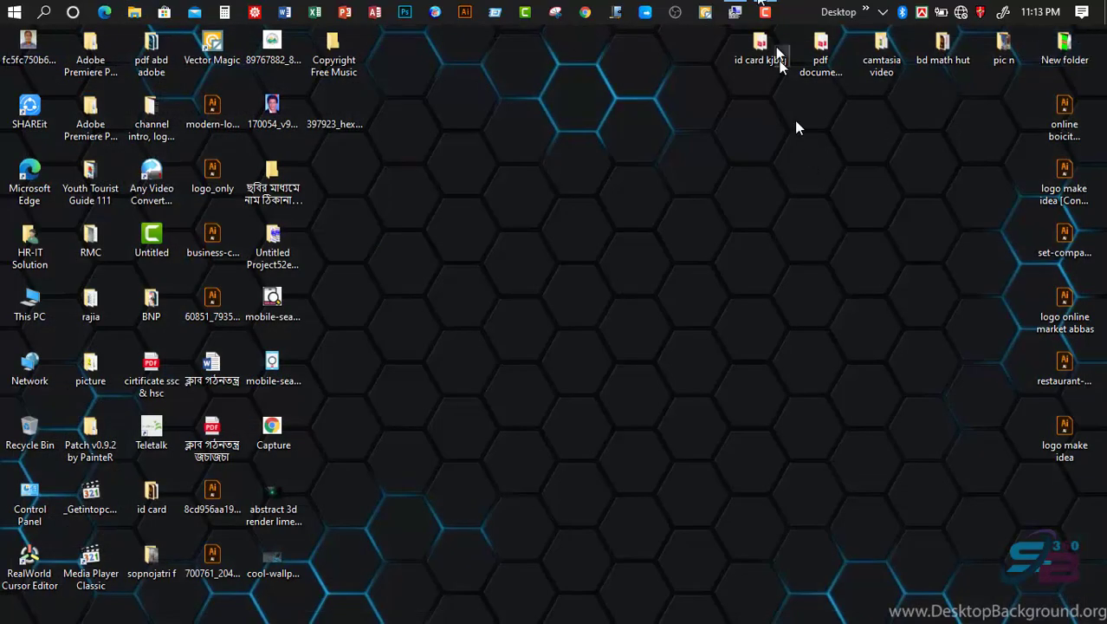
pyautogui.moveTo(745, 9)
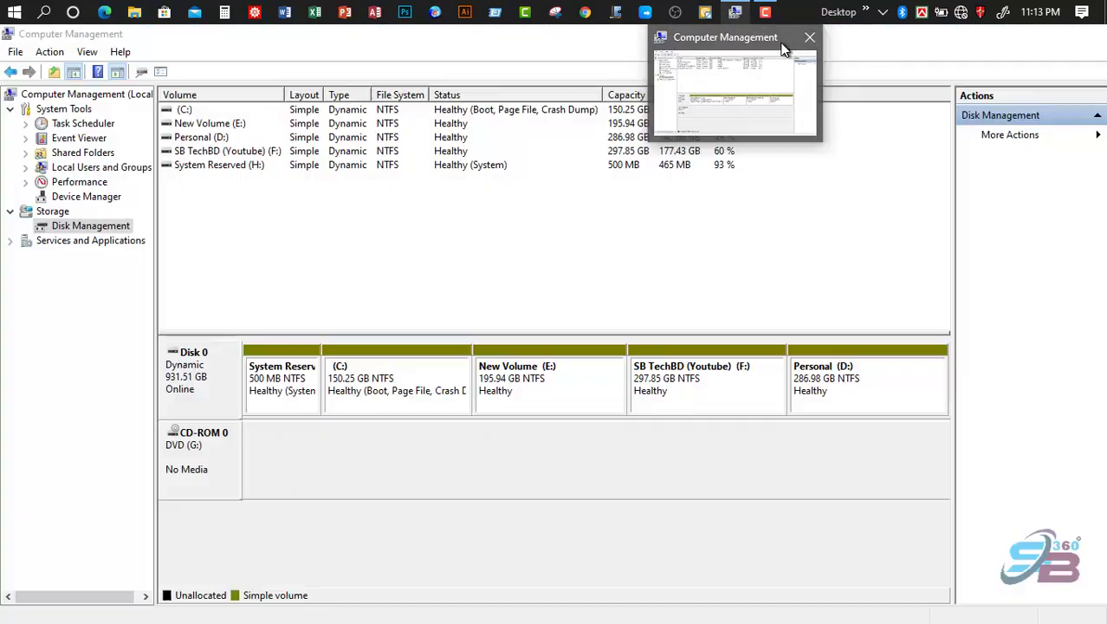
pyautogui.click(810, 39)
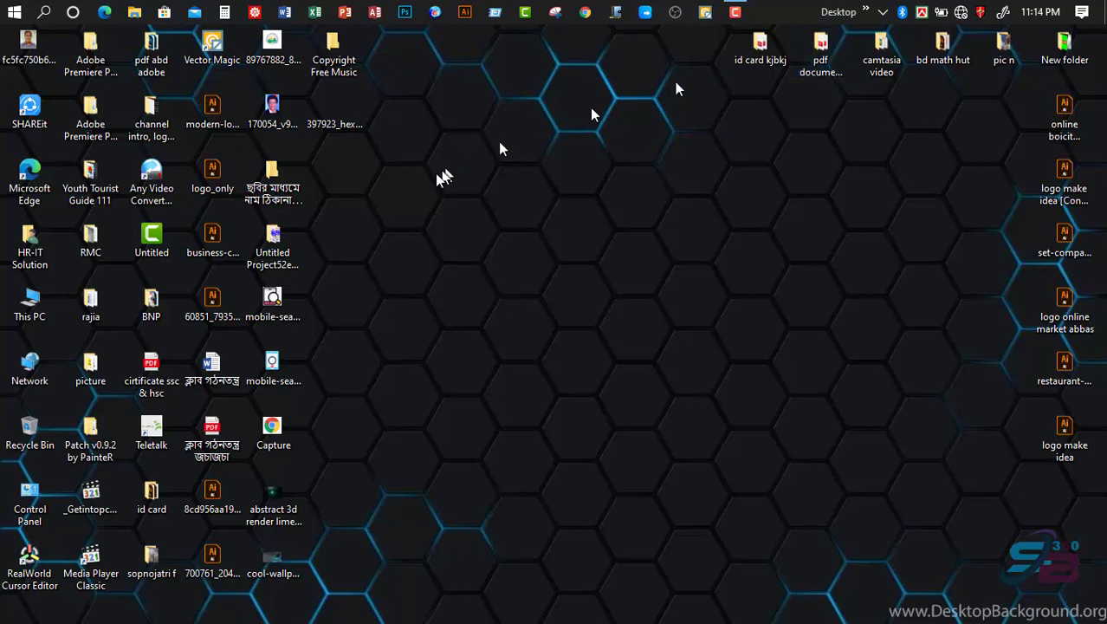
# Step: Open Computer Management for This PC in a maximized window and show Disk Management
pyautogui.click(35, 313)
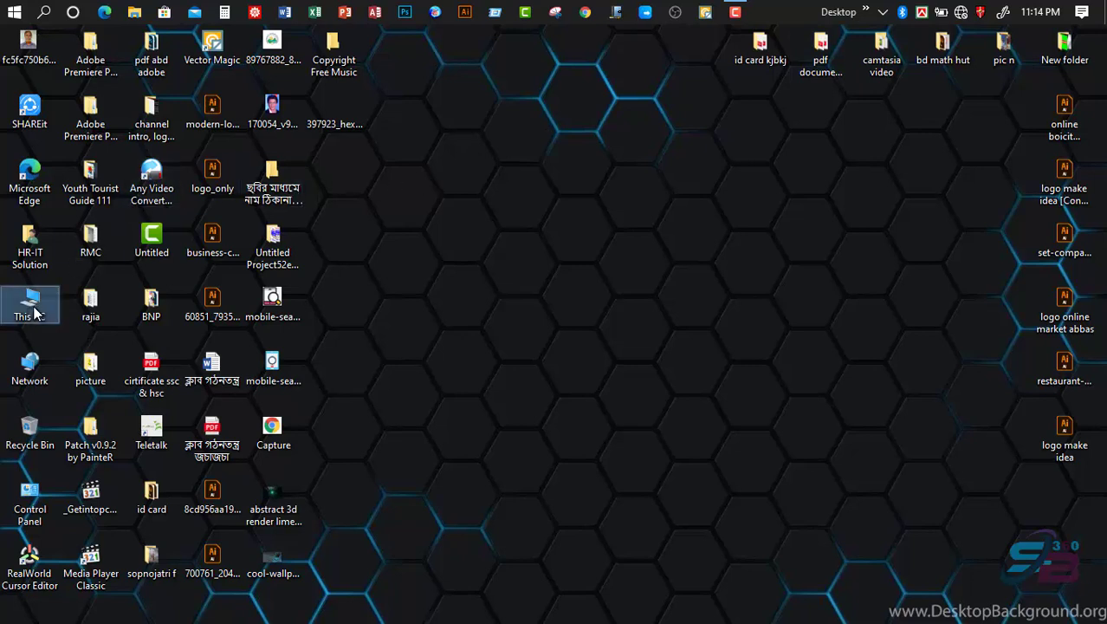
pyautogui.press('ctrl')
pyautogui.press('ctrl')
pyautogui.press('ctrl')
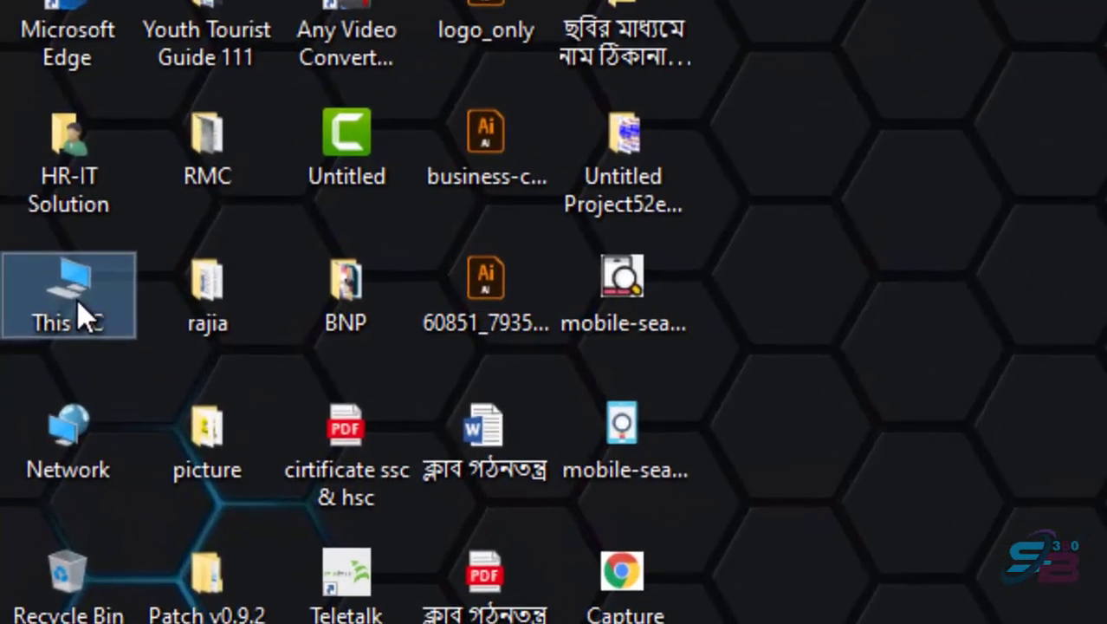
pyautogui.rightClick(85, 313)
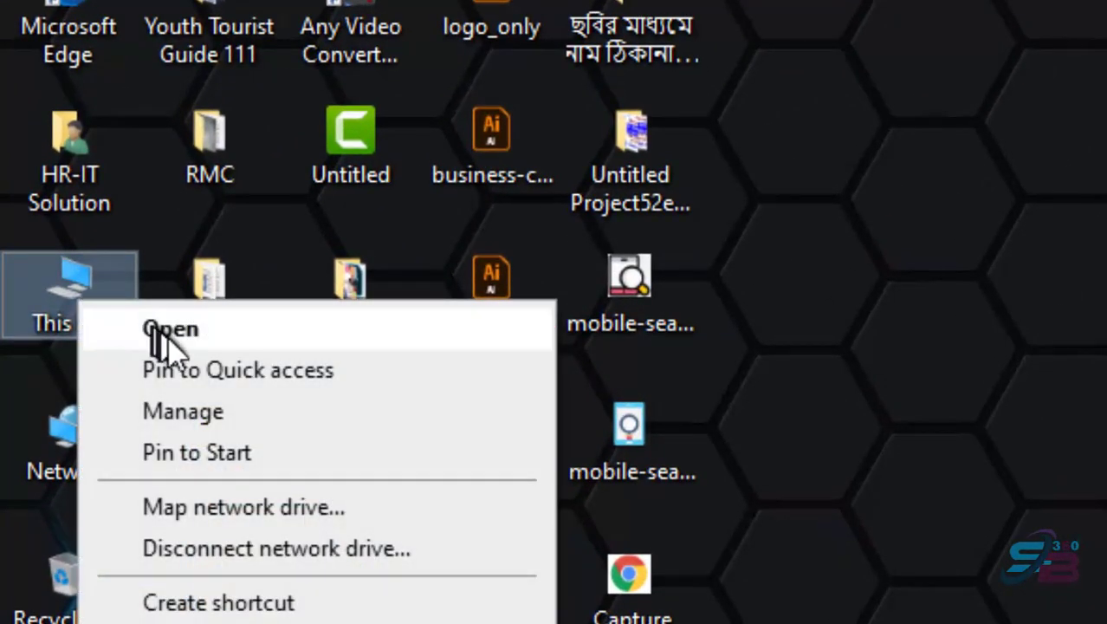
pyautogui.click(216, 413)
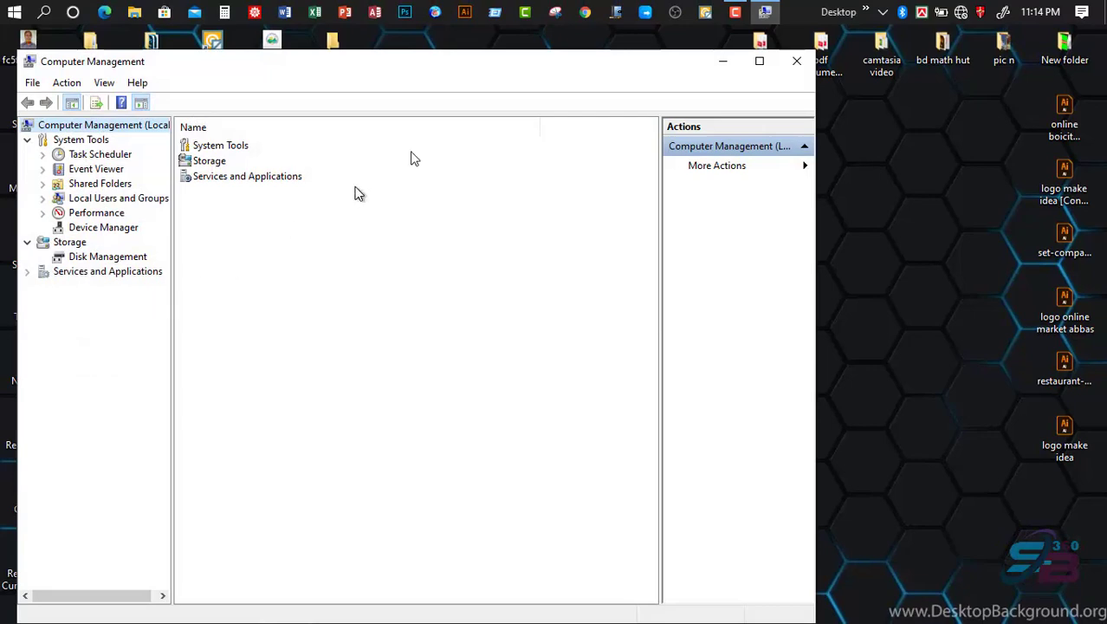
pyautogui.click(760, 62)
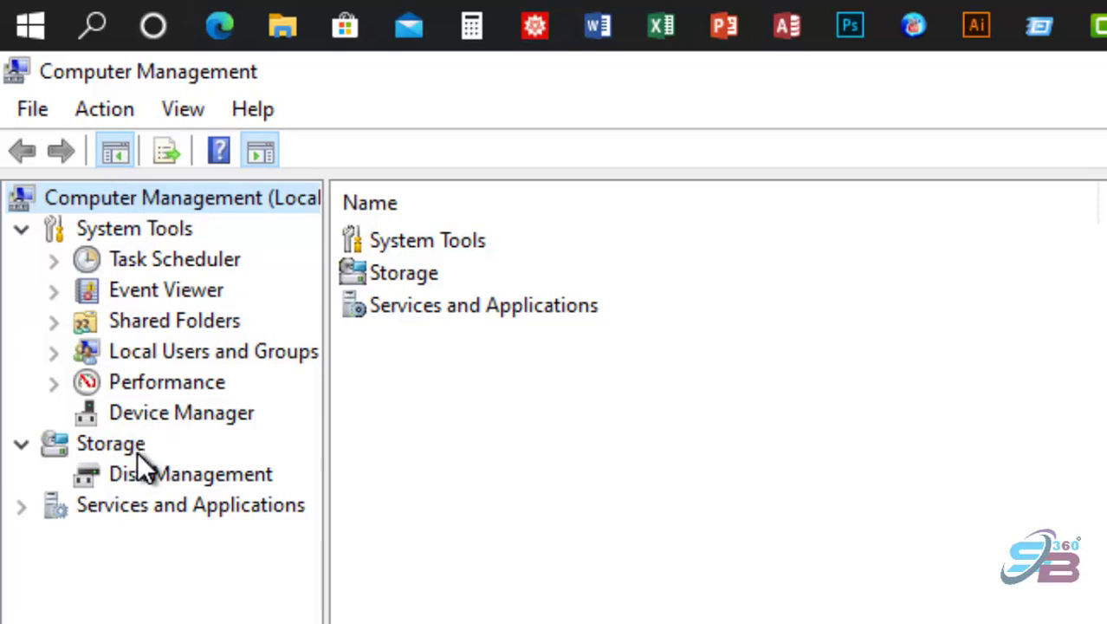
pyautogui.click(178, 482)
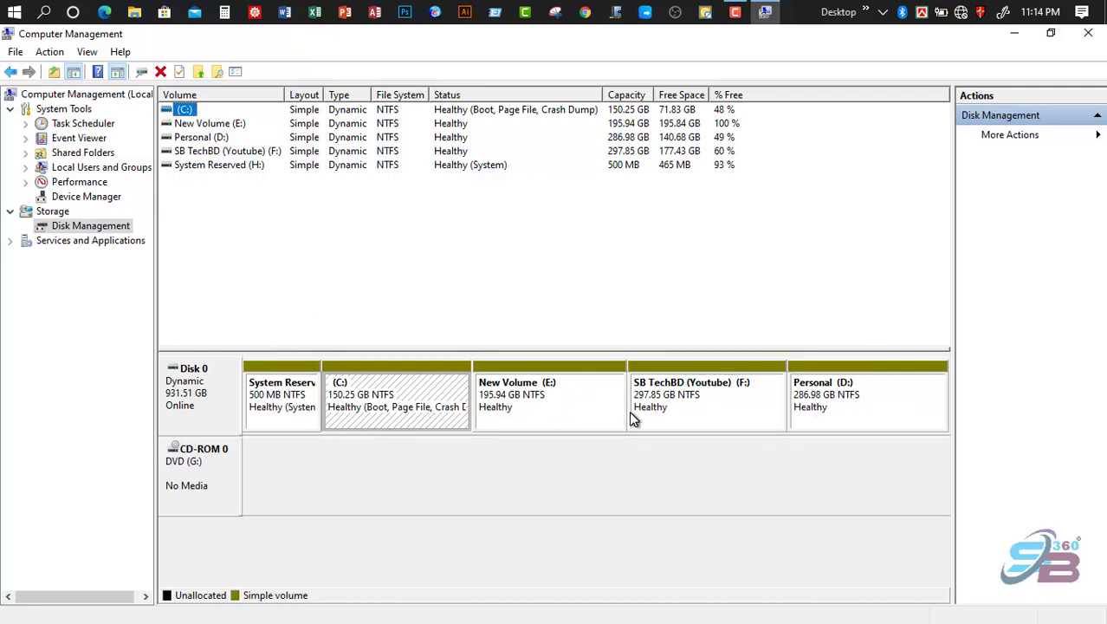
# Step: Minimize Computer Management and examine drives C:, D:, F:, G: and E: in This PC
pyautogui.click(1015, 32)
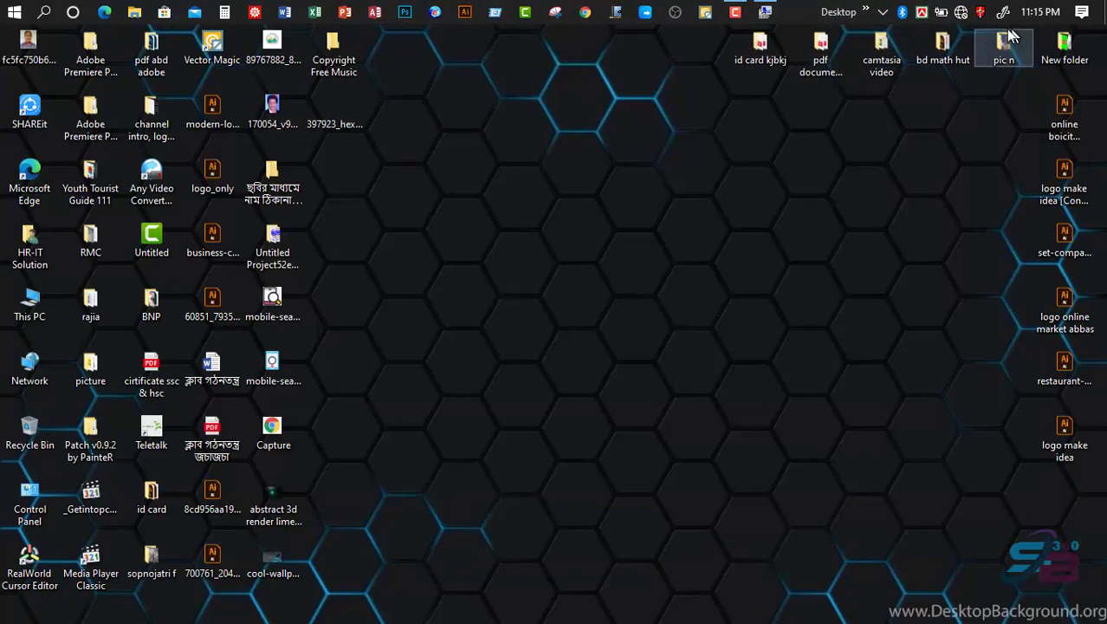
pyautogui.doubleClick(33, 303)
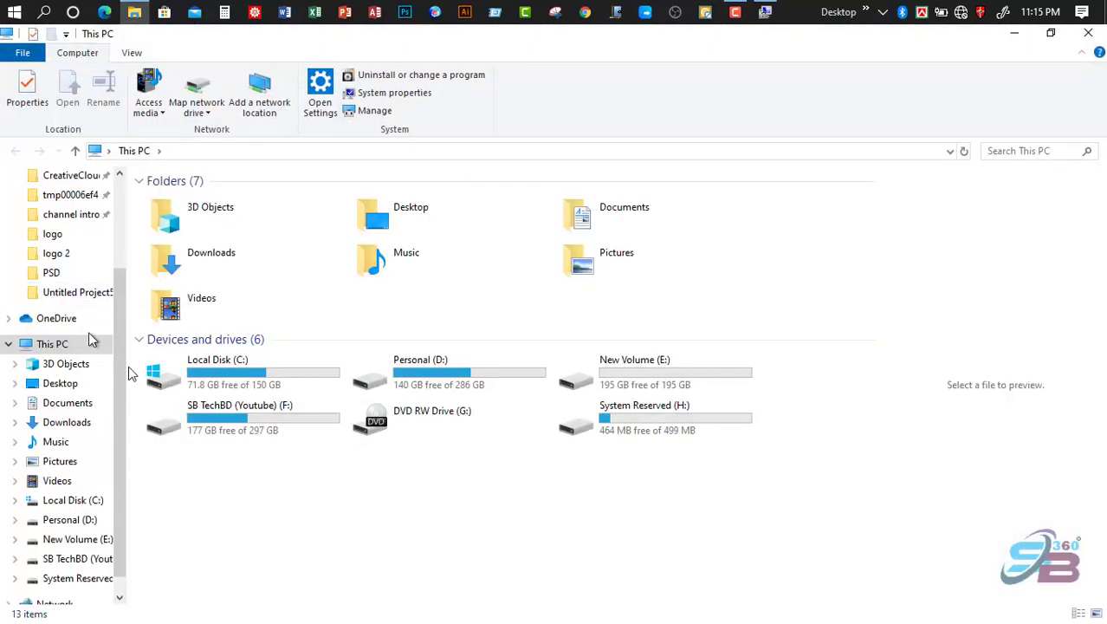
pyautogui.click(247, 374)
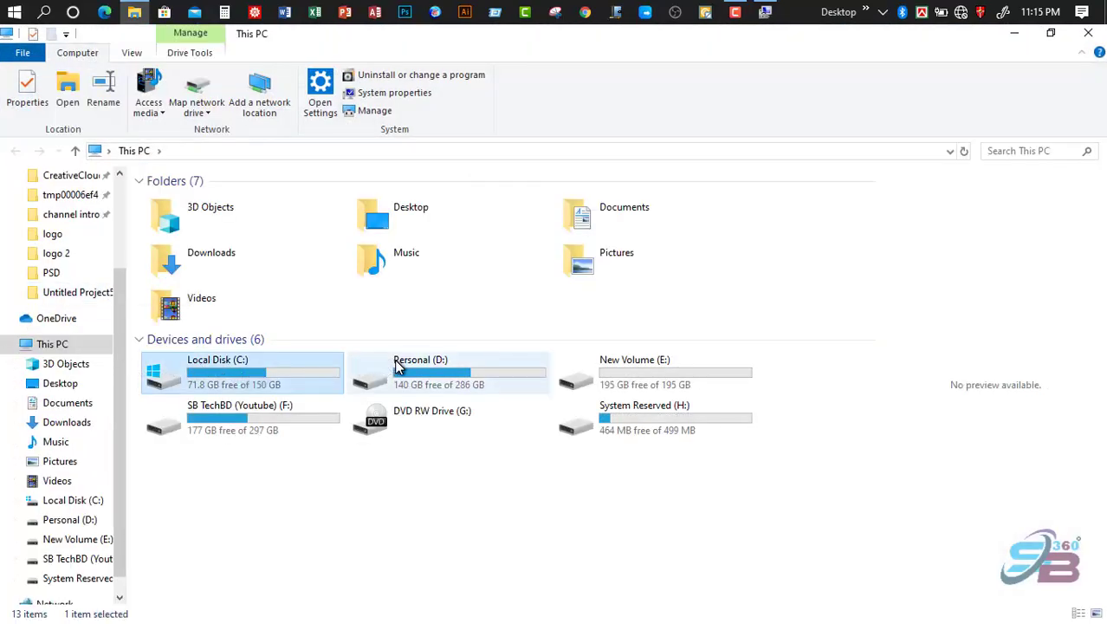
pyautogui.click(397, 367)
pyautogui.moveTo(397, 367); pyautogui.dragTo(247, 412)
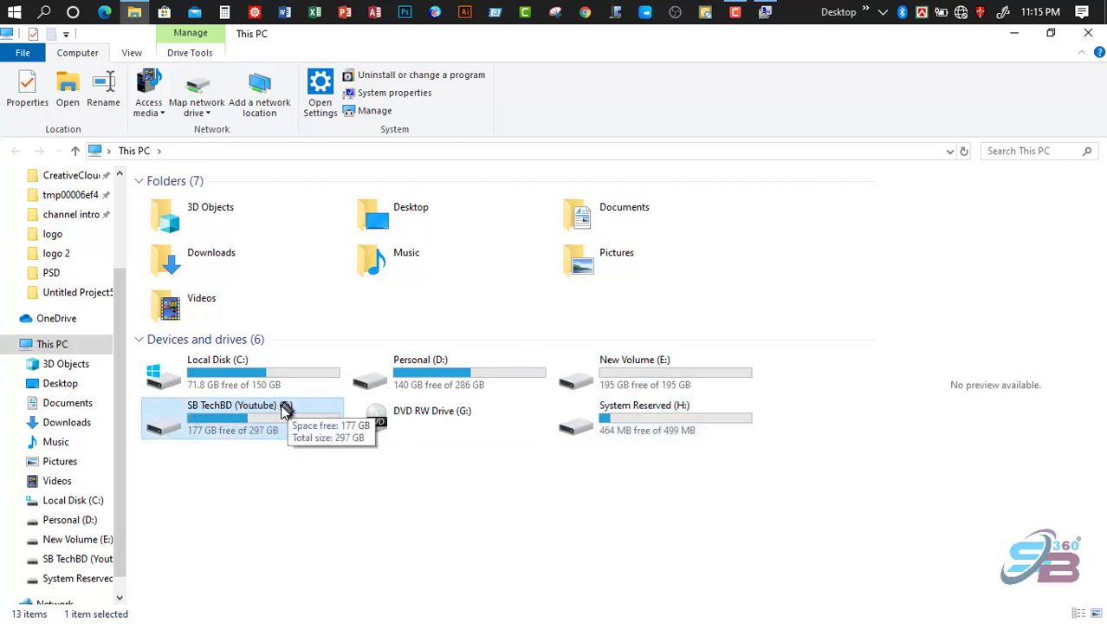
pyautogui.click(446, 422)
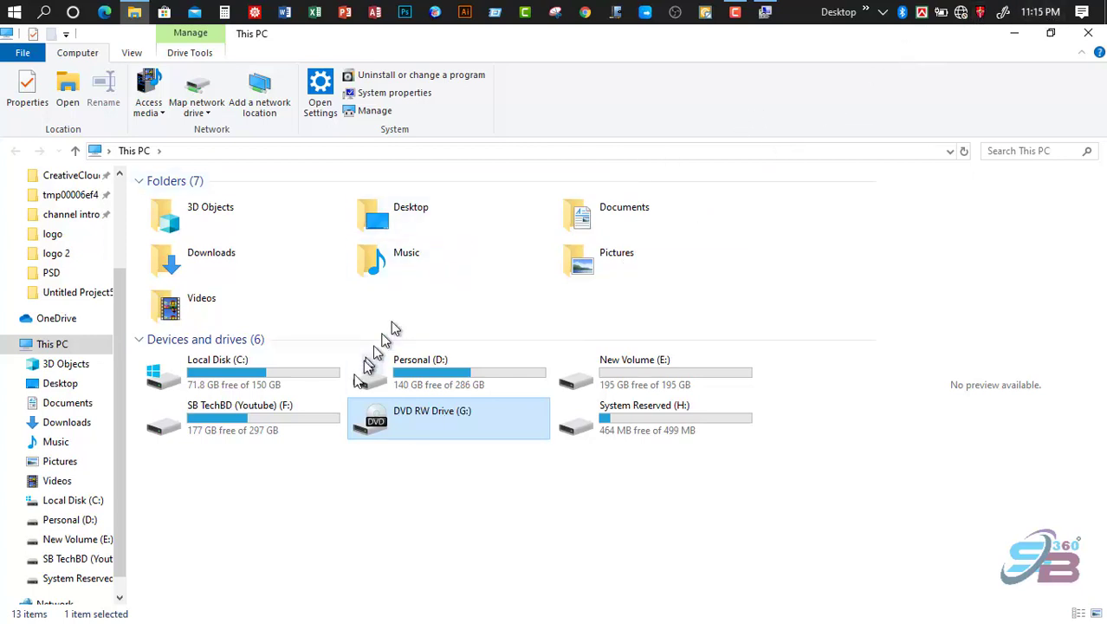
pyautogui.click(641, 384)
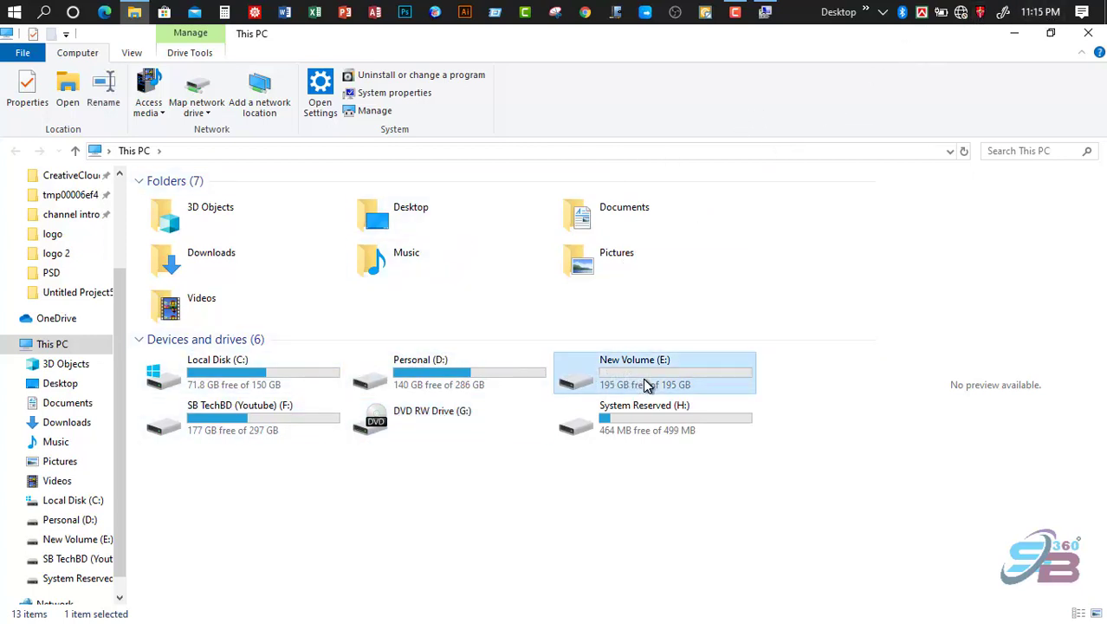
pyautogui.click(1015, 35)
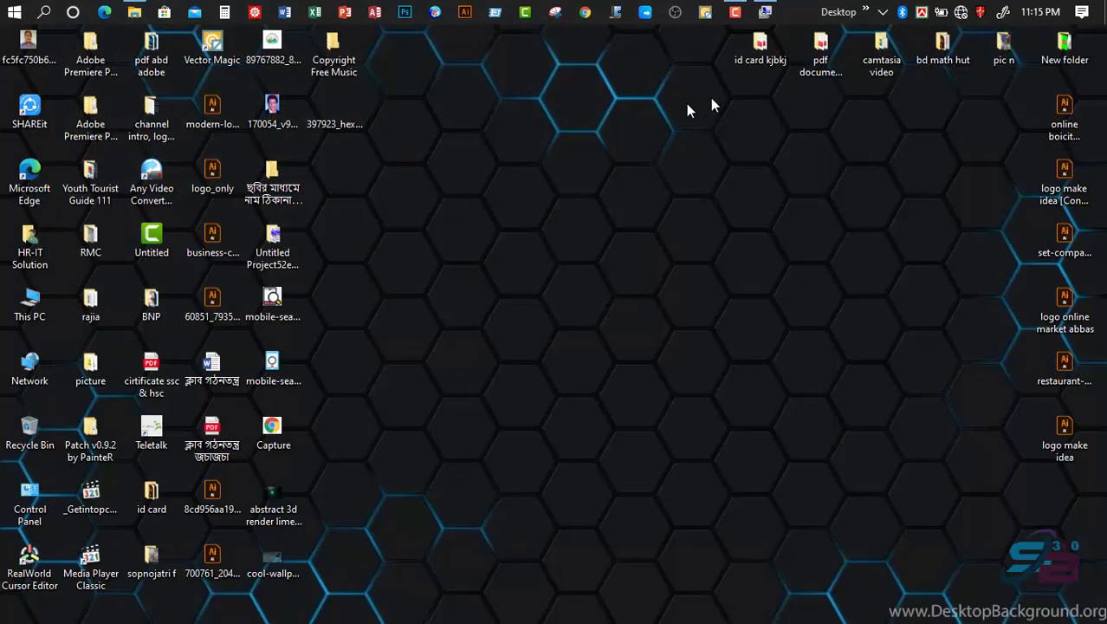
# Step: Compare the volumes in Disk Management with New Volume (E:) in This PC, ending back in Computer Management
pyautogui.click(766, 11)
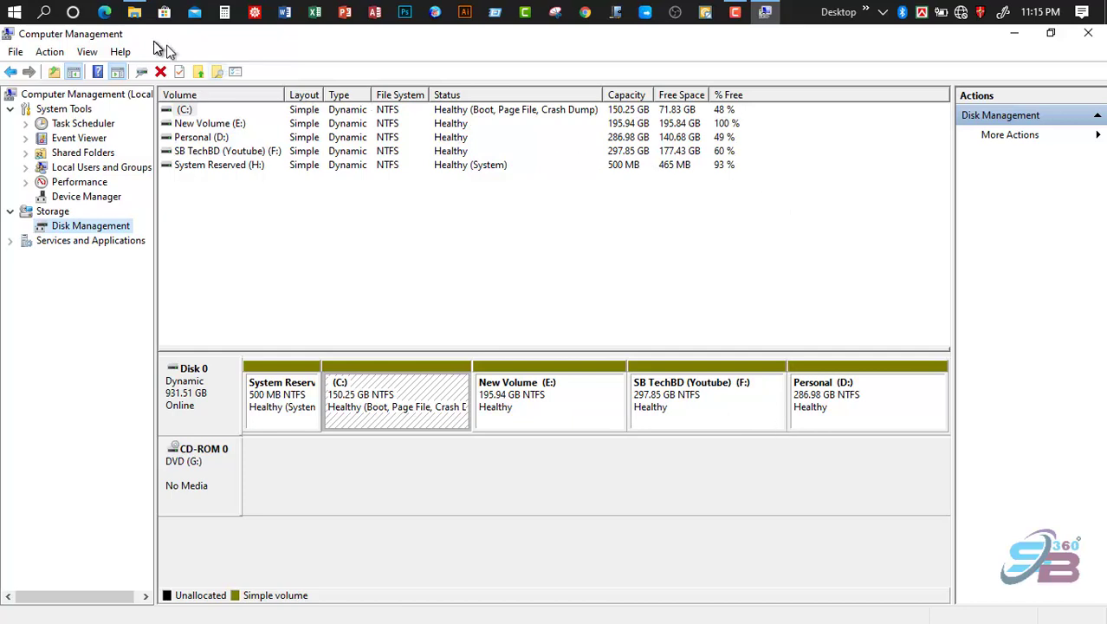
pyautogui.click(134, 11)
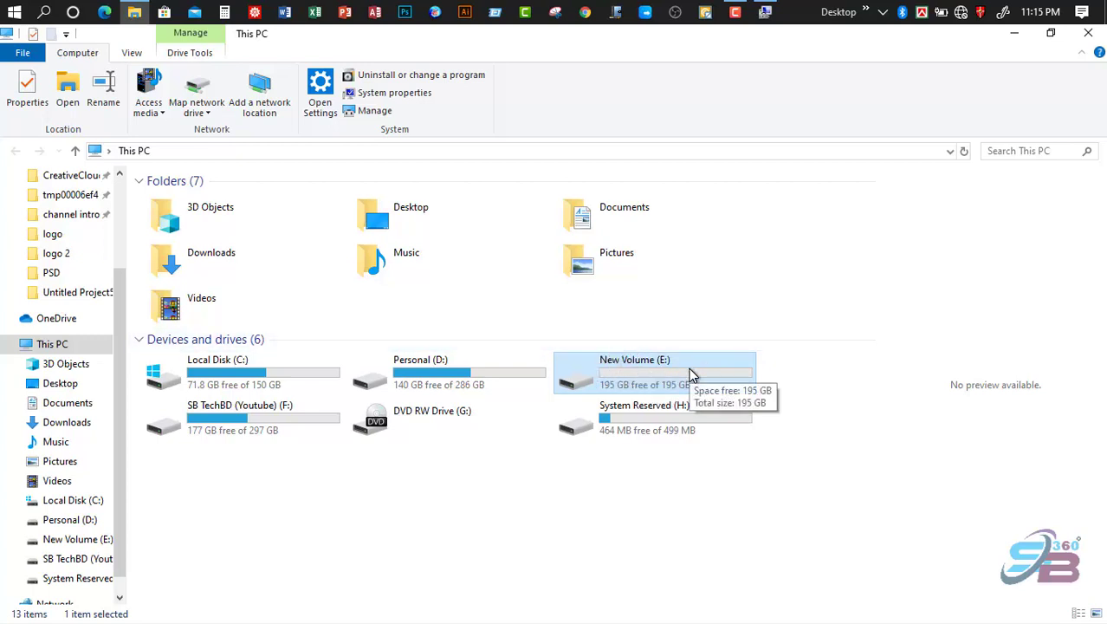
pyautogui.click(764, 10)
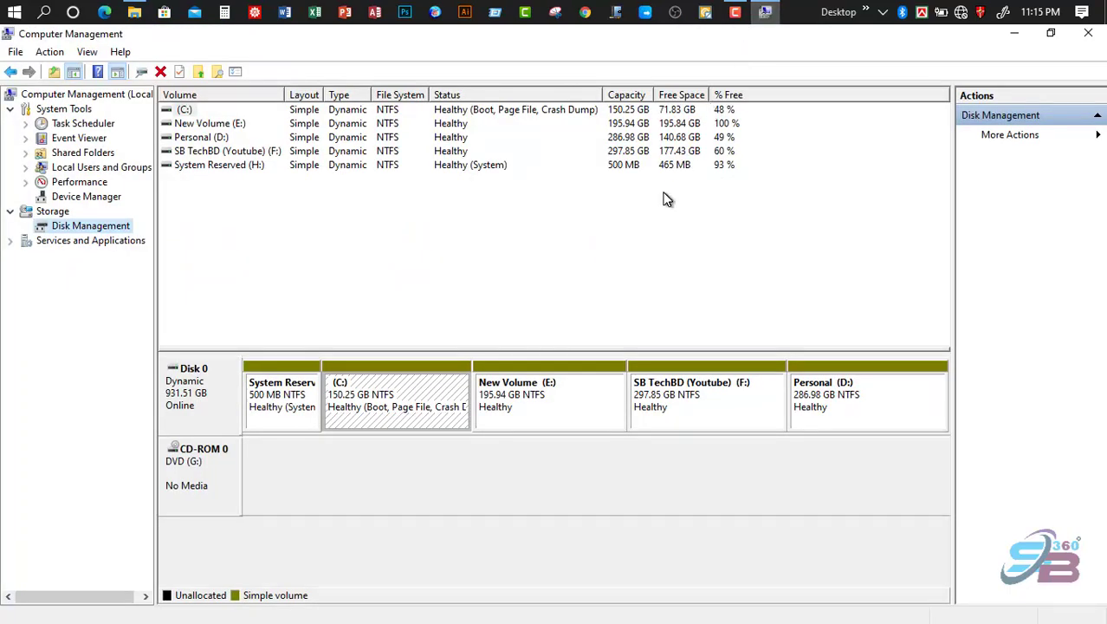
# Step: Start shrinking New Volume (E:) and move its Shrink dialog clear of the selected partition
pyautogui.click(554, 390)
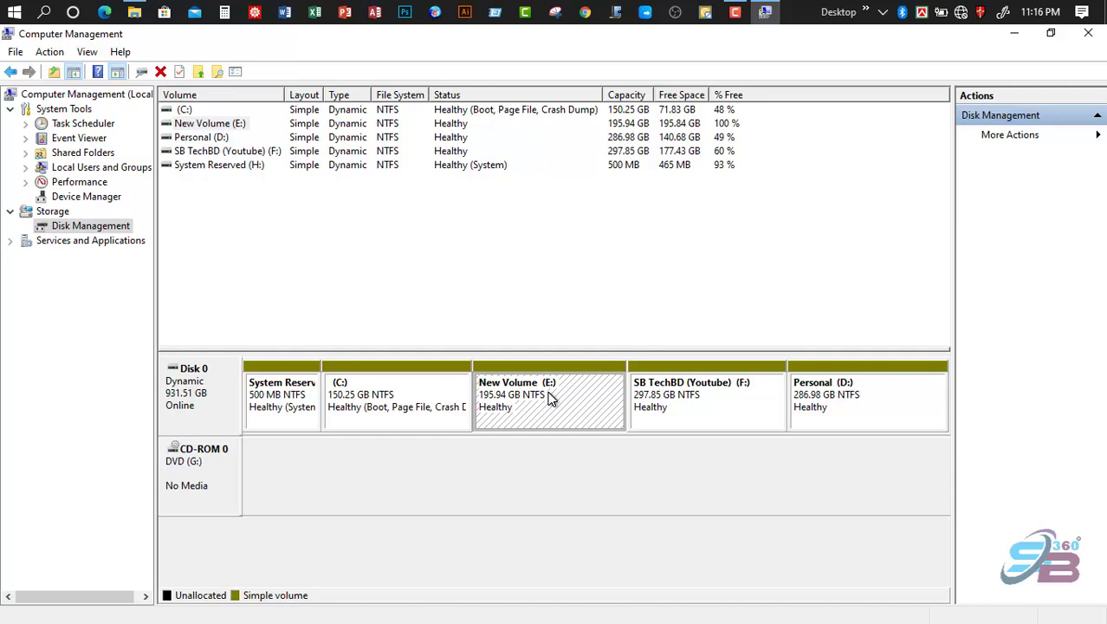
pyautogui.rightClick(549, 398)
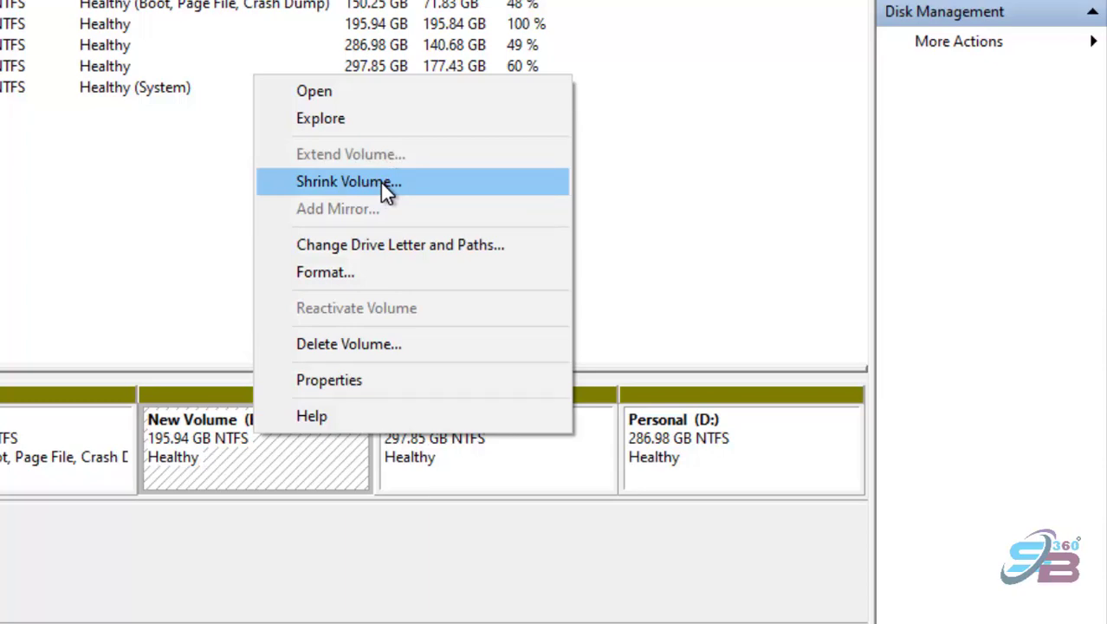
pyautogui.click(382, 185)
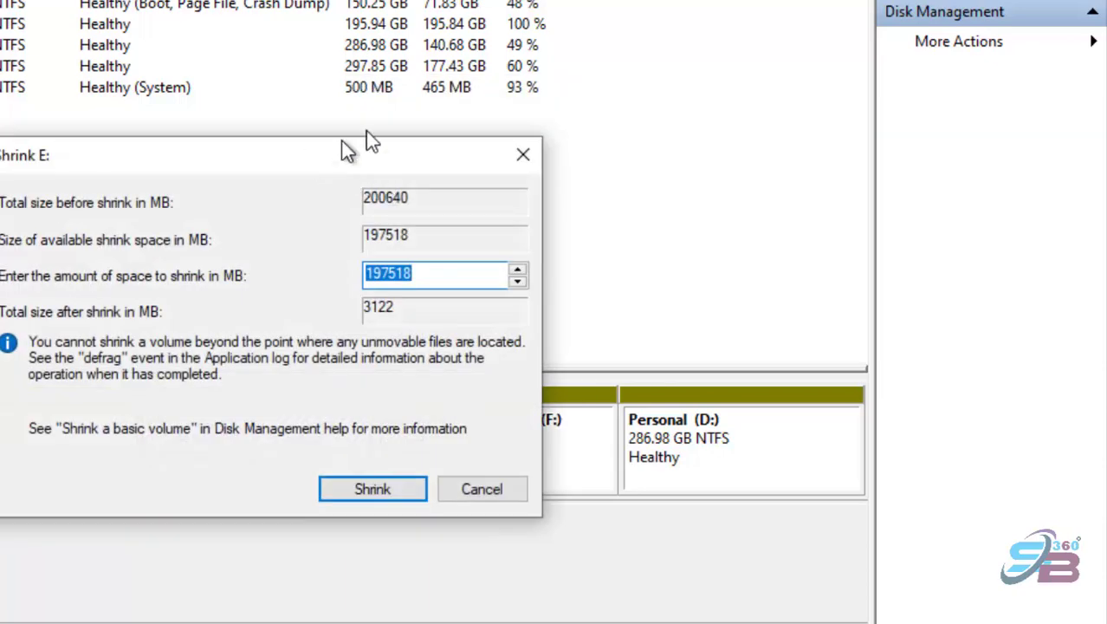
pyautogui.moveTo(366, 135); pyautogui.dragTo(500, 99)
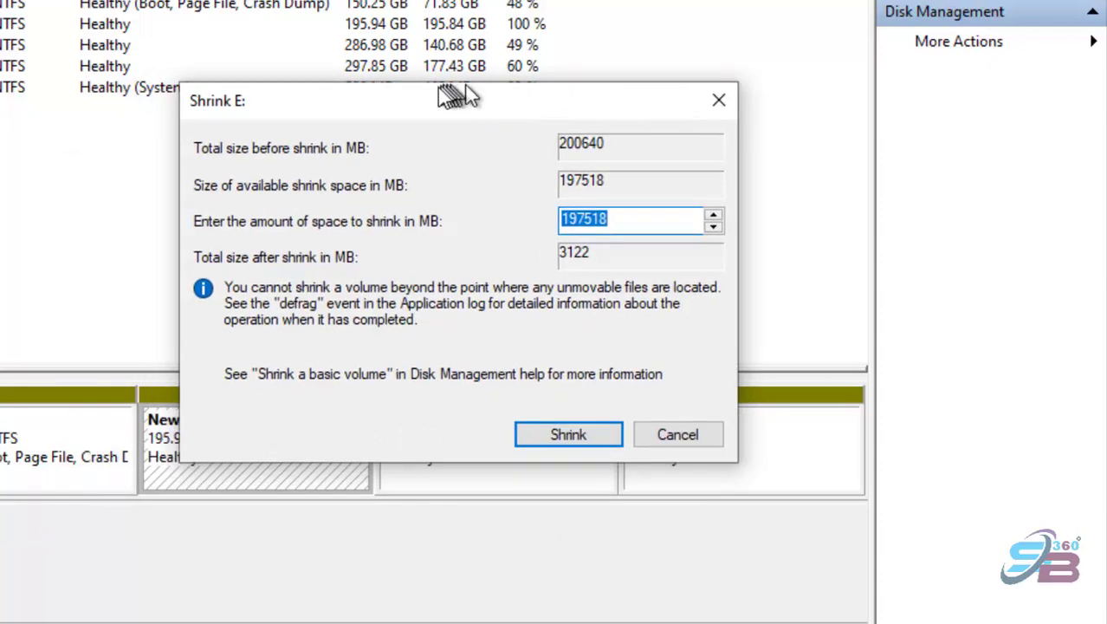
pyautogui.moveTo(413, 97); pyautogui.dragTo(572, 110)
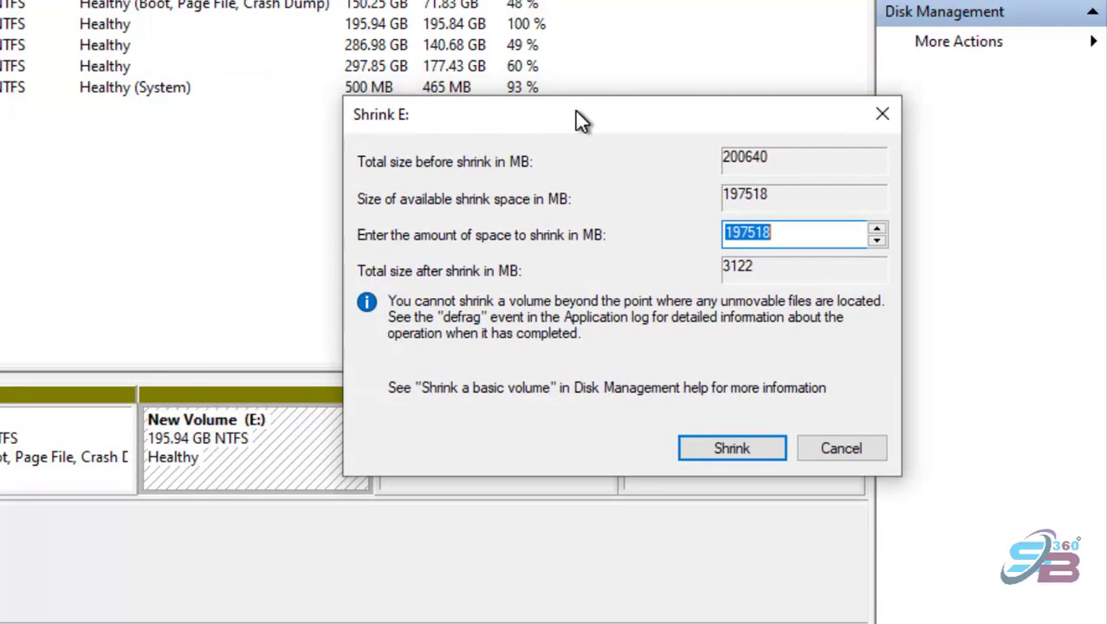
pyautogui.moveTo(575, 111); pyautogui.dragTo(635, 148)
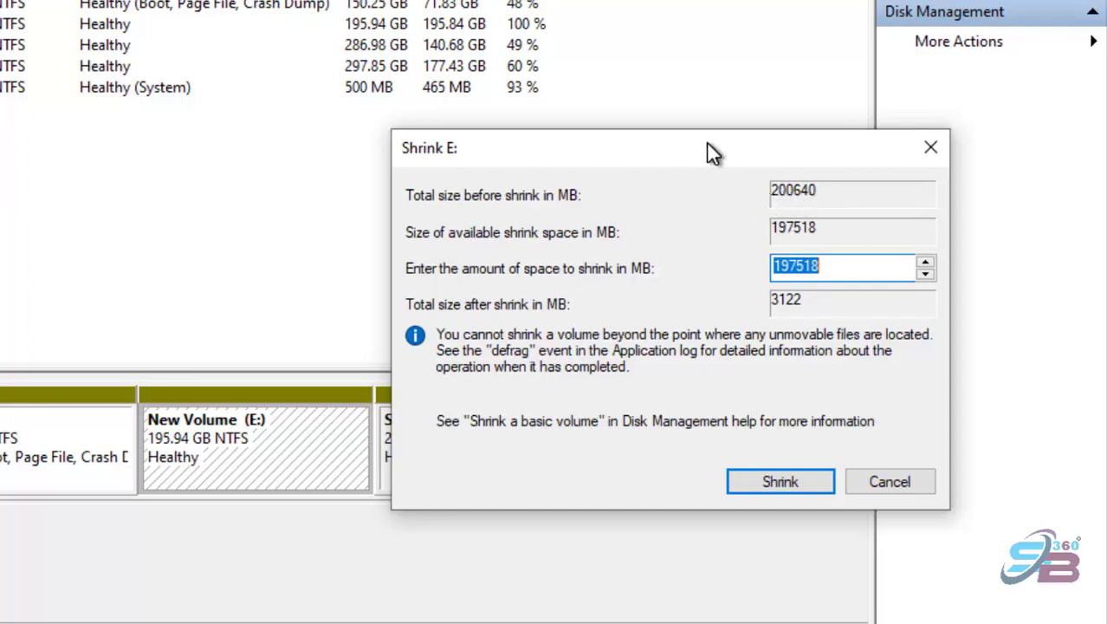
pyautogui.moveTo(710, 153); pyautogui.dragTo(723, 111)
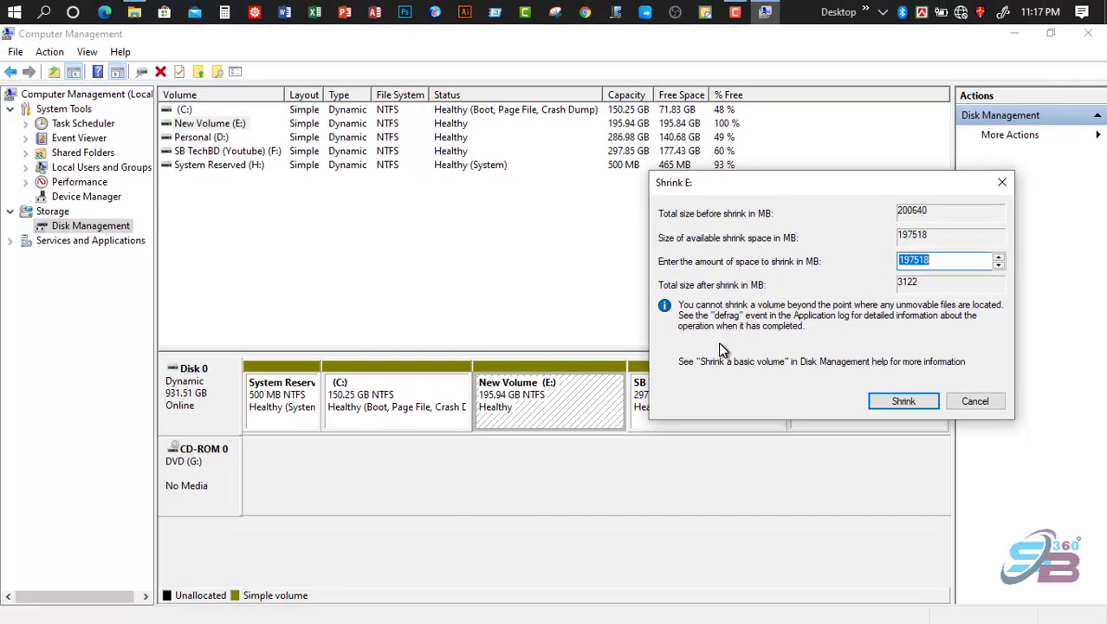
# Step: Switch to Calculator, set it to Standard mode and place it so the shrink values stay readable
pyautogui.click(226, 13)
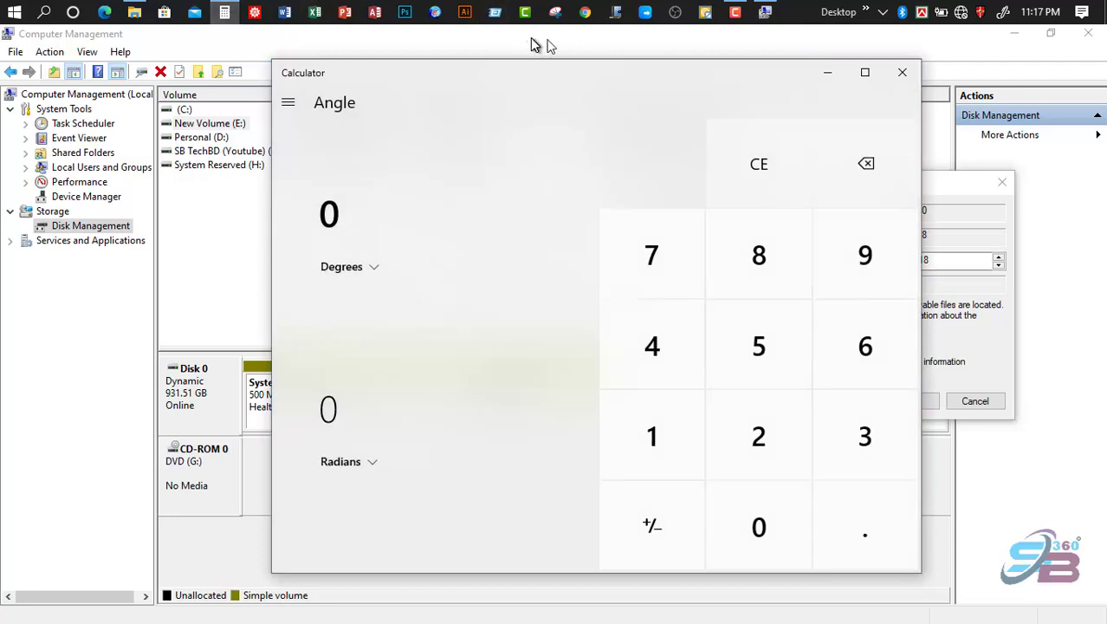
pyautogui.moveTo(672, 81); pyautogui.dragTo(581, 78)
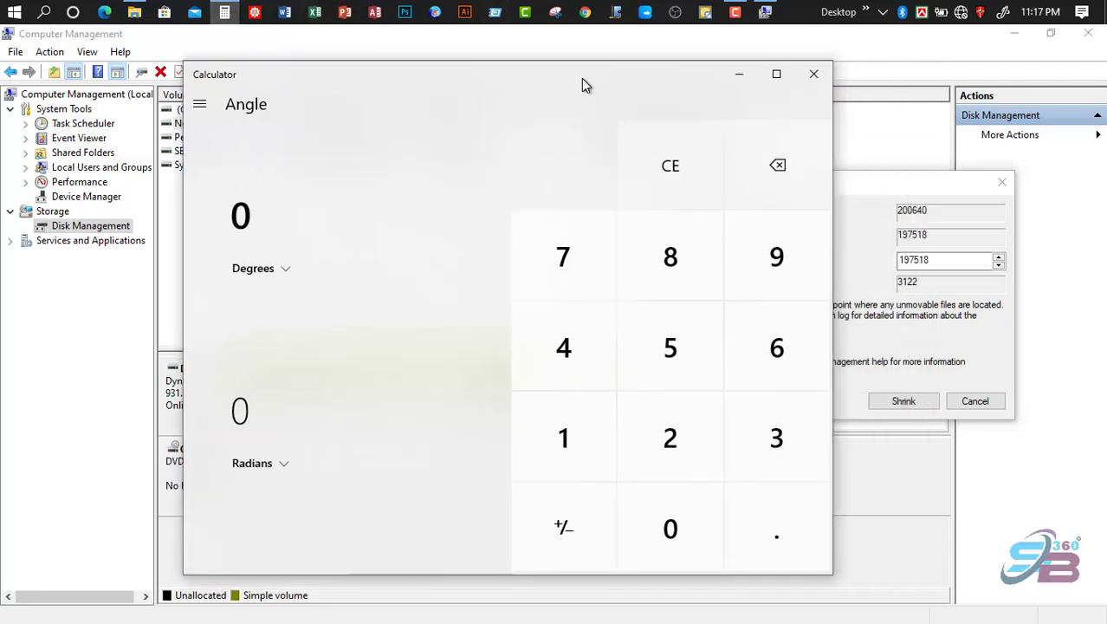
pyautogui.click(208, 108)
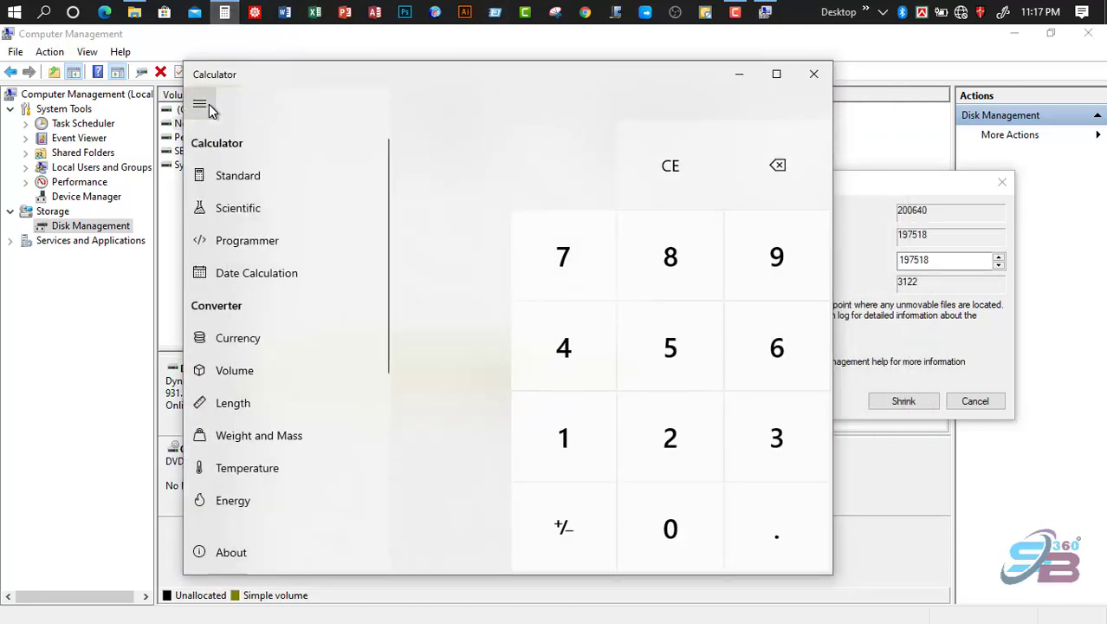
pyautogui.click(244, 176)
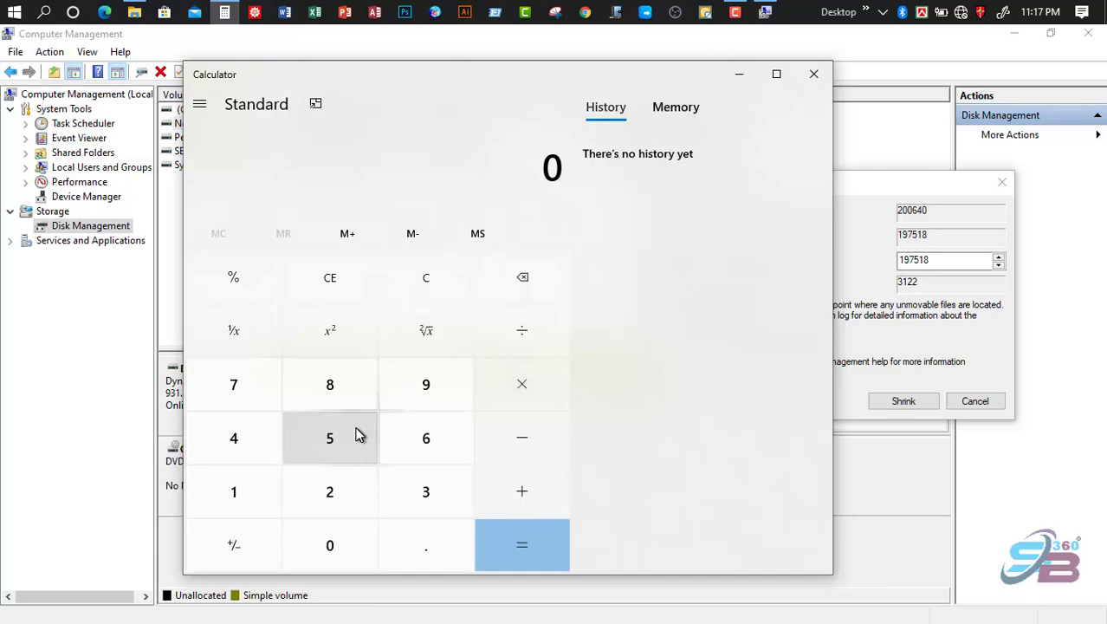
pyautogui.moveTo(541, 78); pyautogui.dragTo(521, 58)
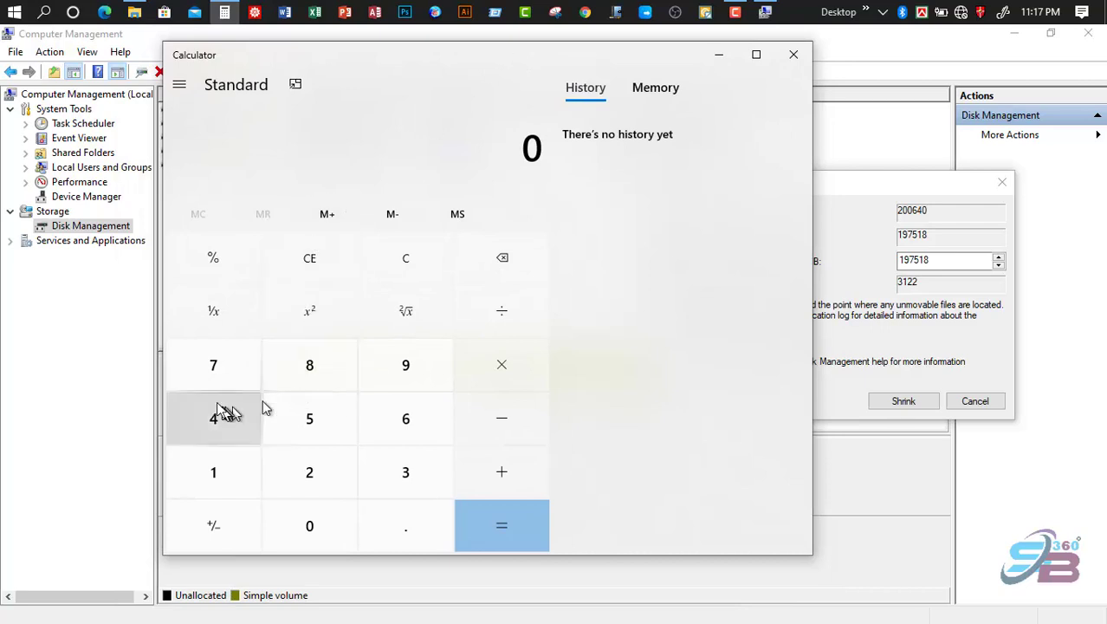
# Step: Calculate 70 × 1024 to convert 70 GB to megabytes, and highlight the result
pyautogui.click(215, 375)
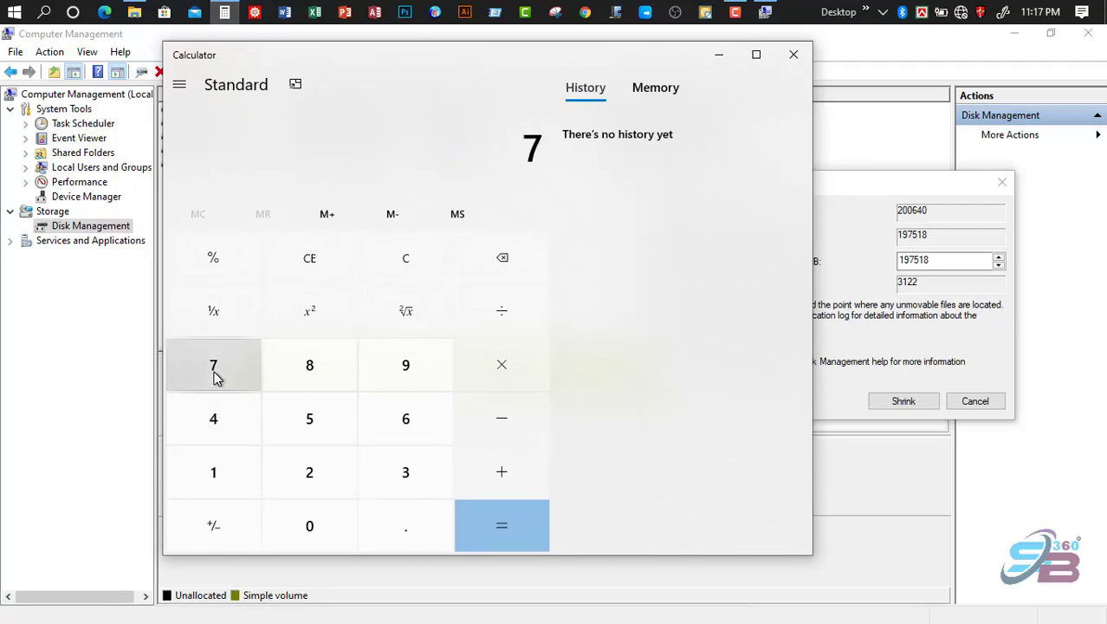
pyautogui.click(315, 523)
pyautogui.click(512, 365)
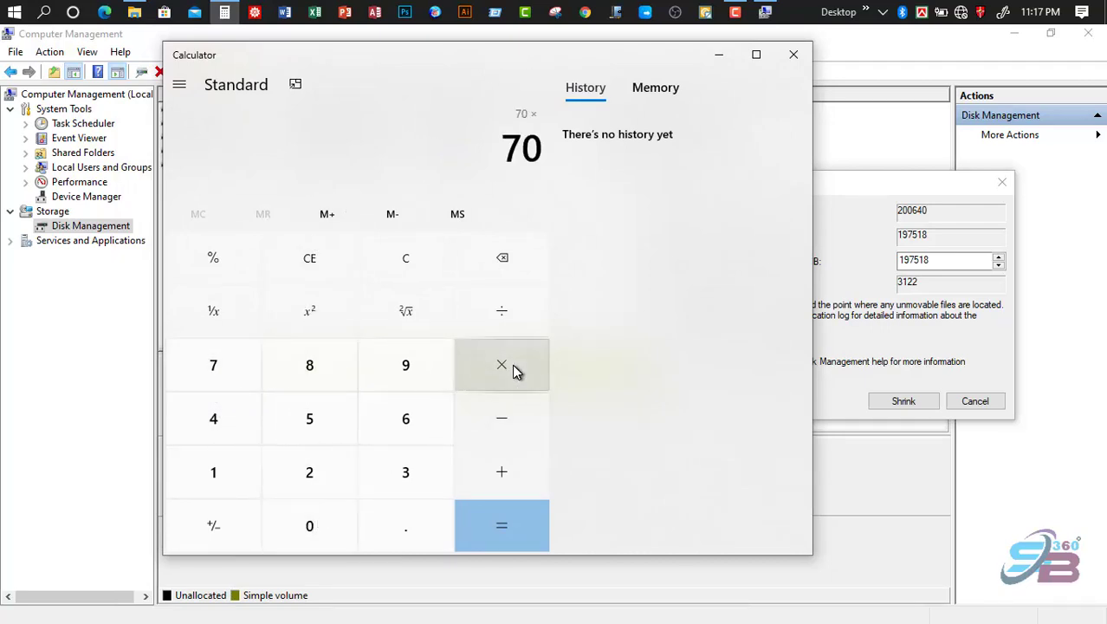
pyautogui.click(213, 464)
pyautogui.click(305, 516)
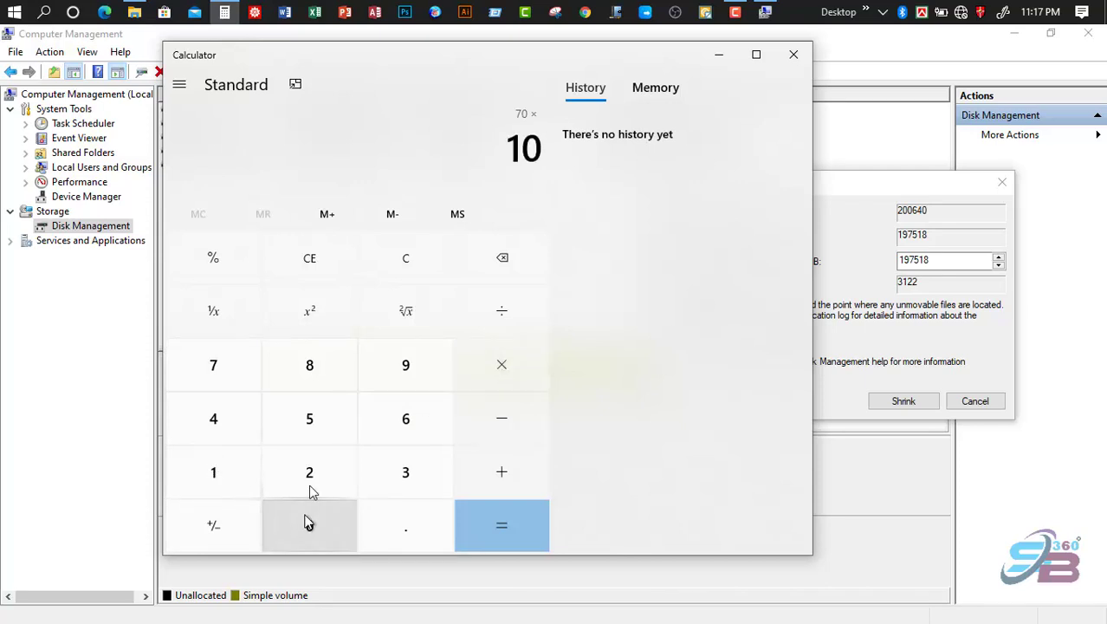
pyautogui.click(309, 470)
pyautogui.click(237, 431)
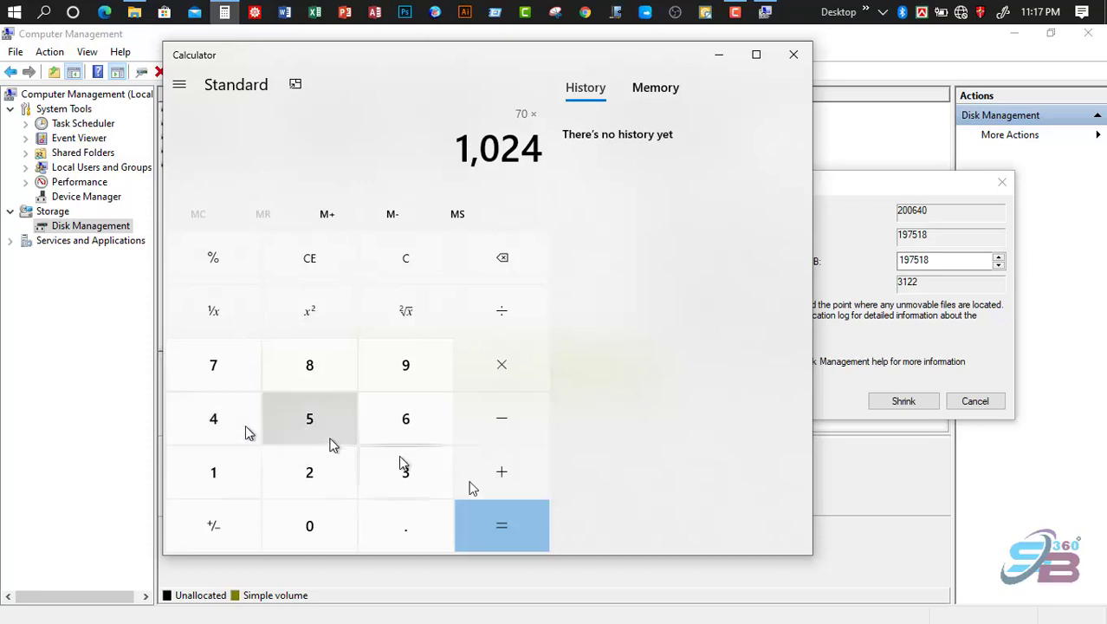
pyautogui.click(506, 530)
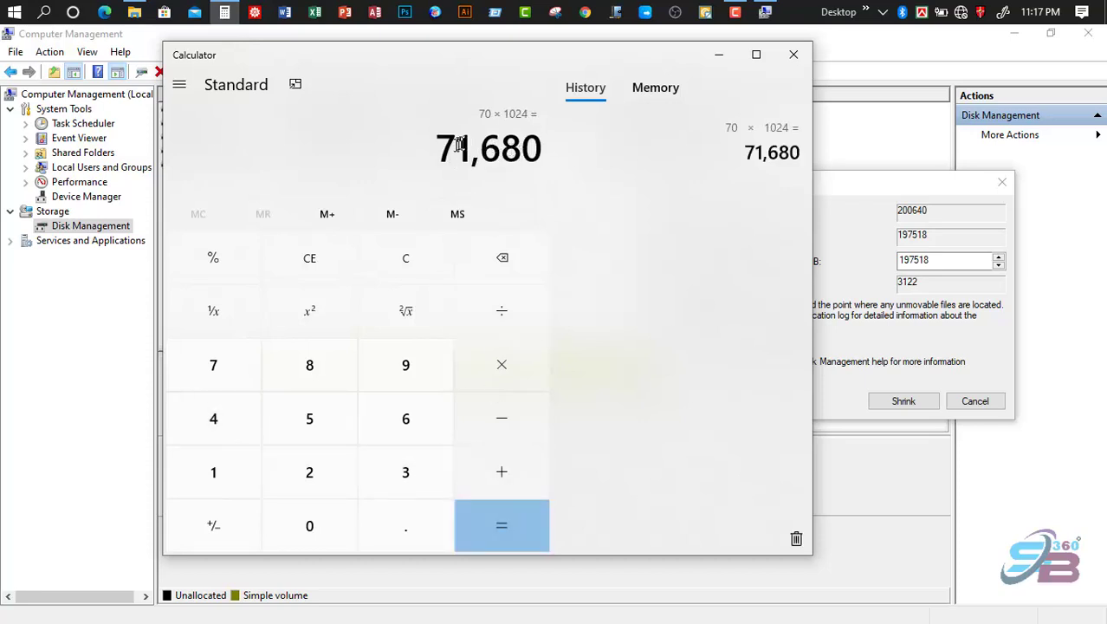
pyautogui.moveTo(442, 147); pyautogui.dragTo(542, 143)
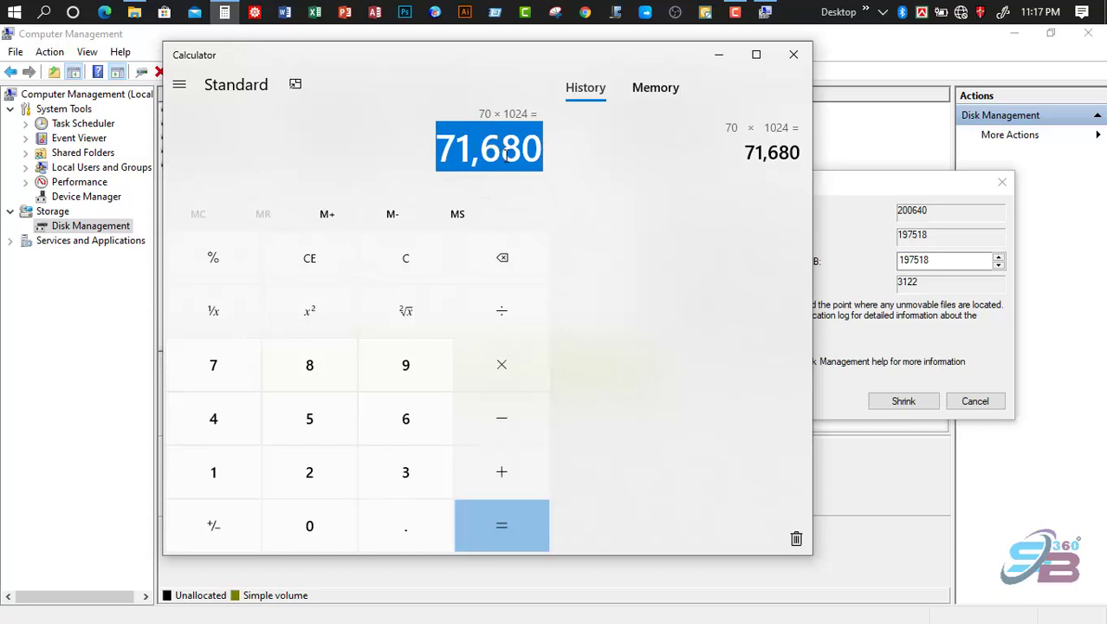
# Step: Return to the Shrink dialog, shrink New Volume (E:) by 71680 MB, and check the drives in This PC
pyautogui.click(719, 55)
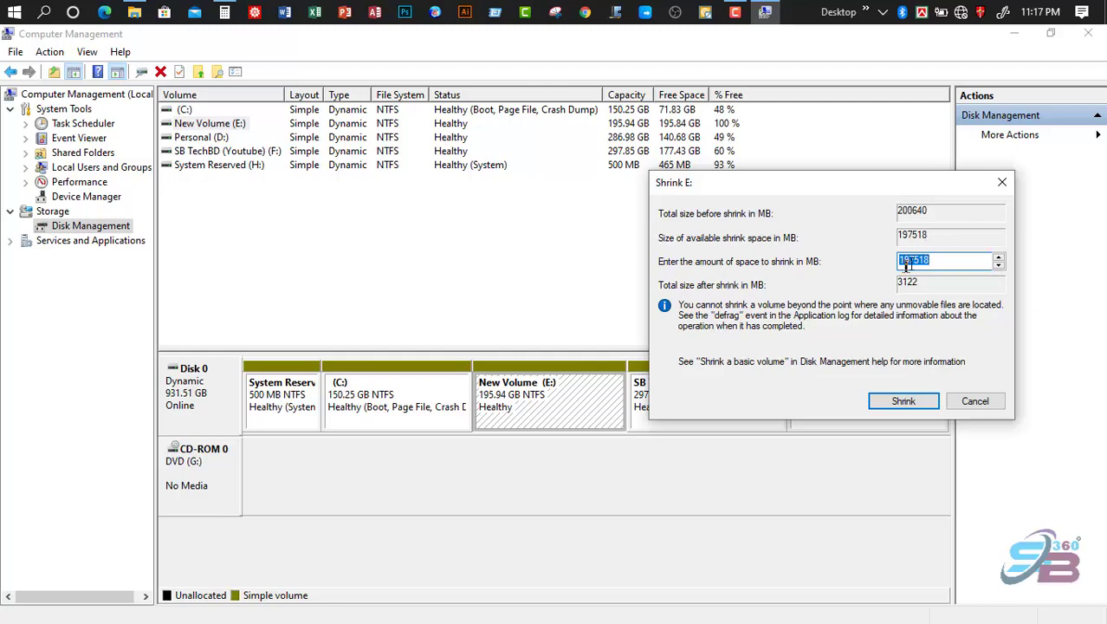
pyautogui.moveTo(900, 183); pyautogui.dragTo(688, 145)
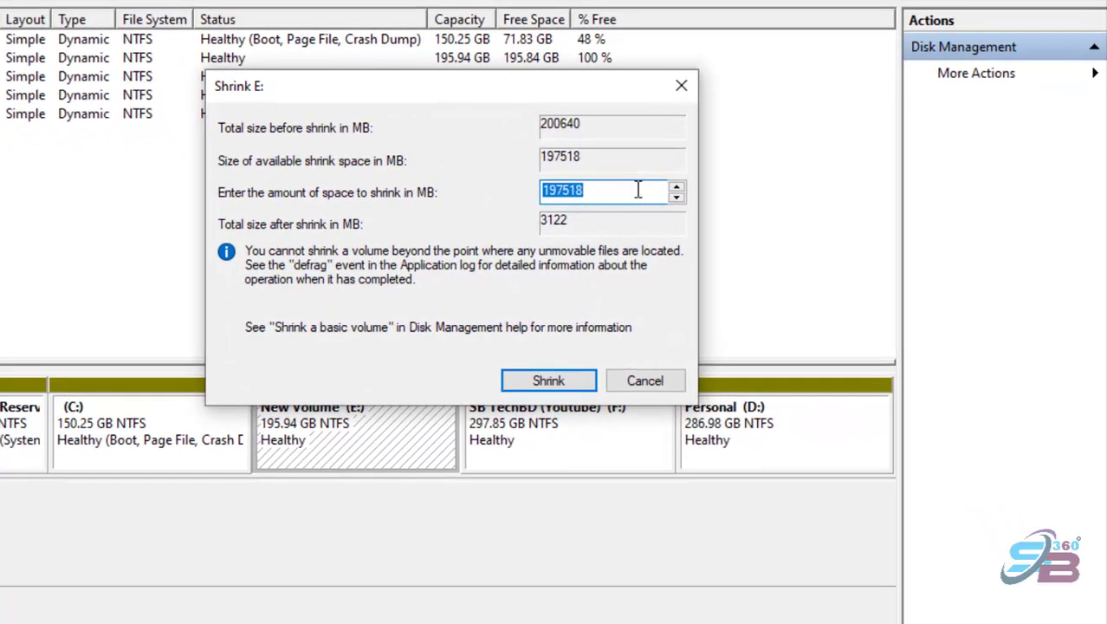
pyautogui.write('71680')
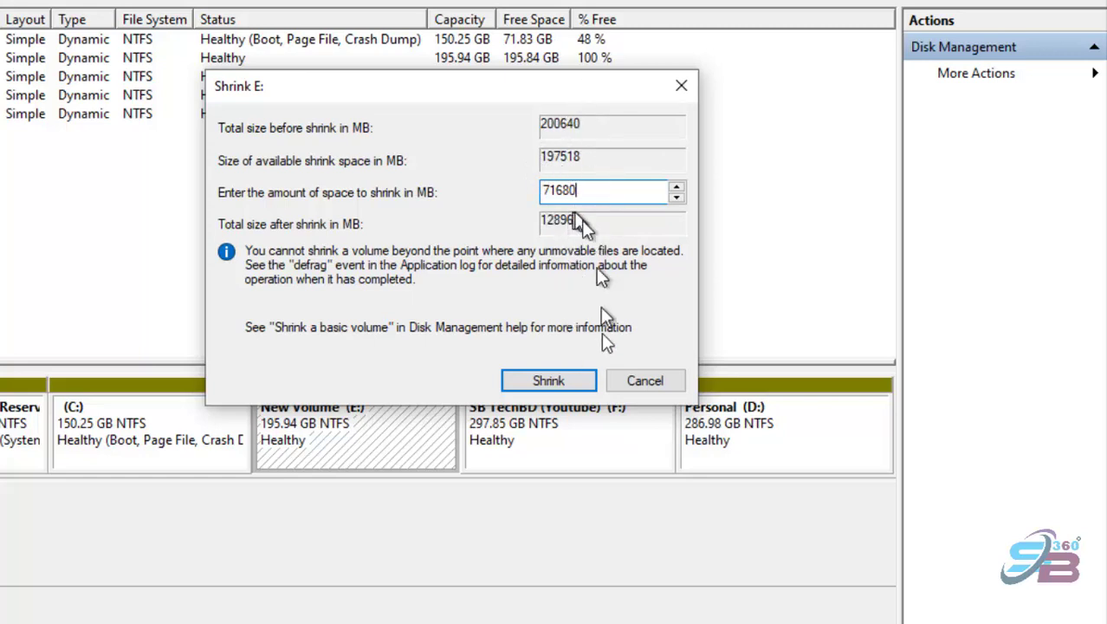
pyautogui.click(542, 382)
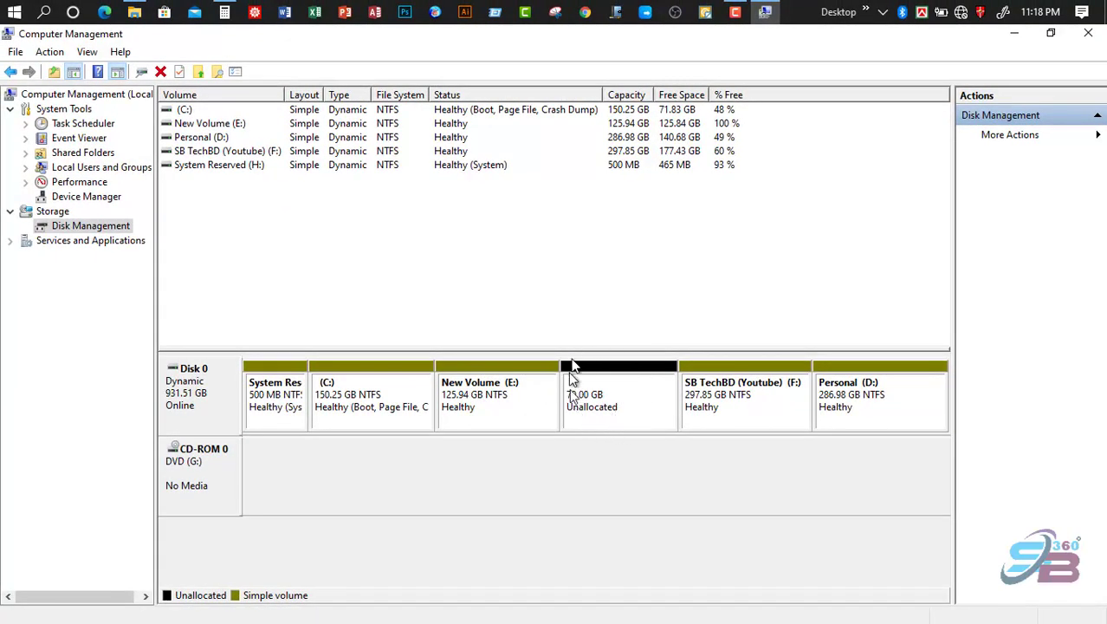
pyautogui.click(134, 10)
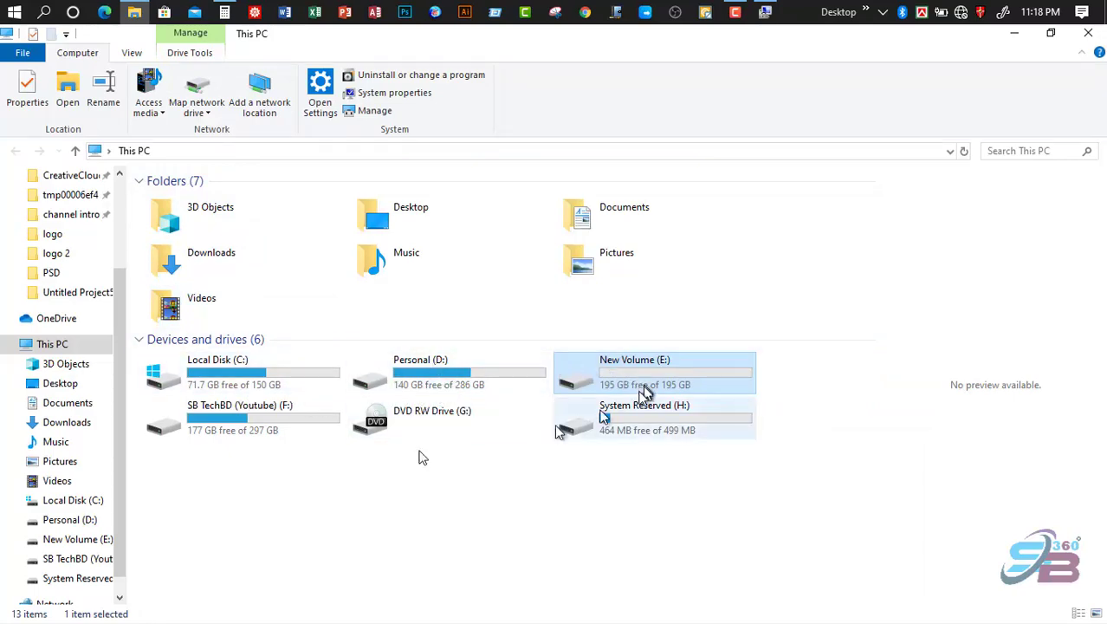
pyautogui.click(765, 11)
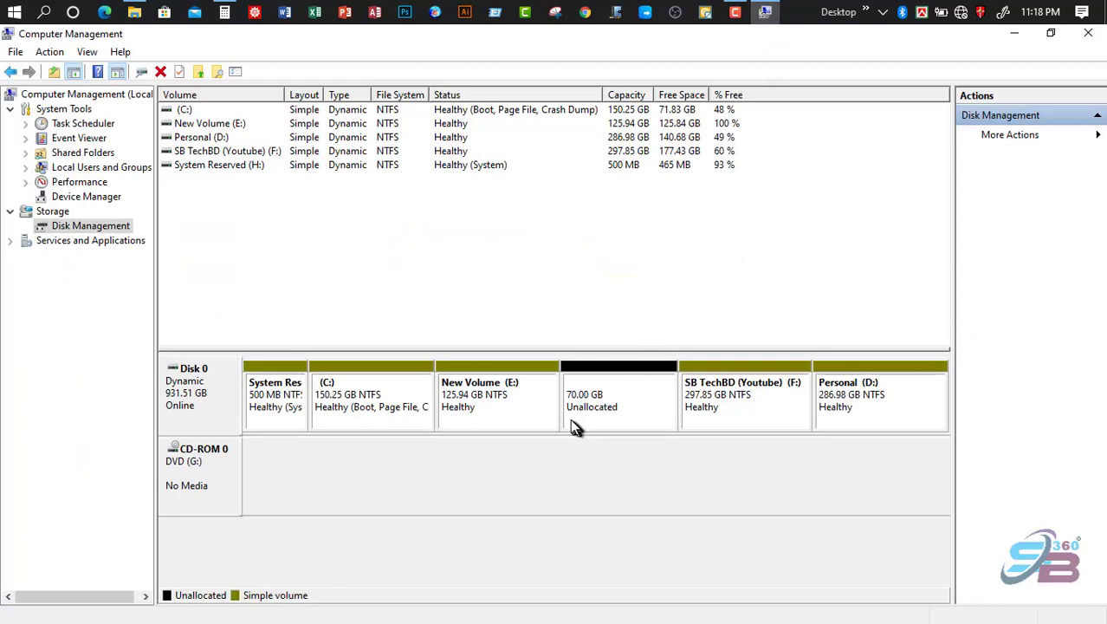
# Step: Create a new simple volume in the unallocated space on Disk 0, keeping drive letter I and the wizard's default settings
pyautogui.click(635, 402)
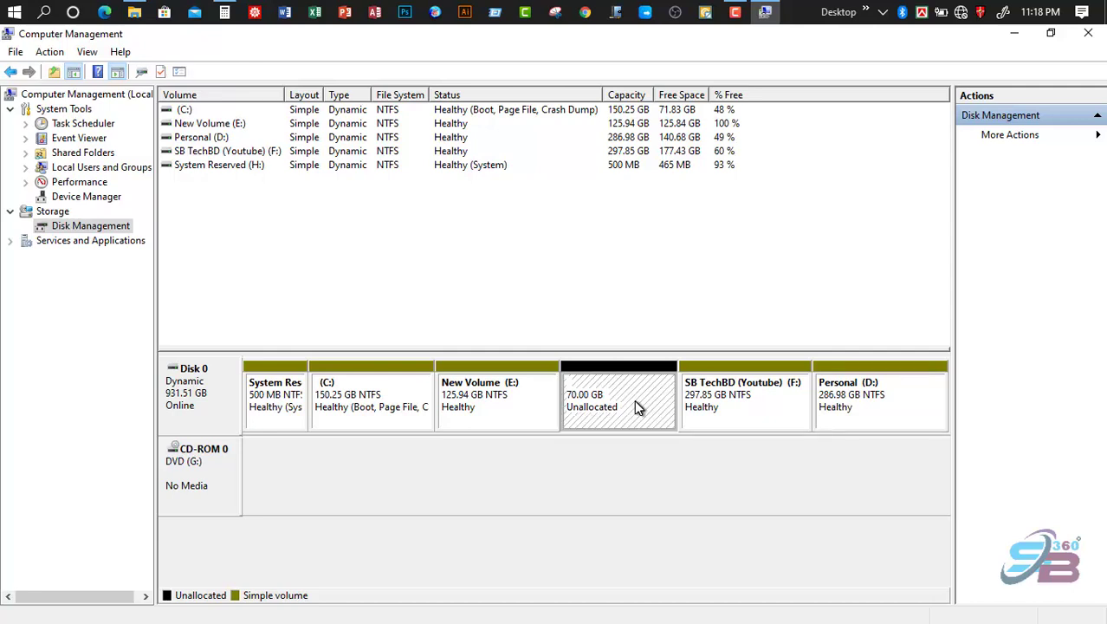
pyautogui.rightClick(637, 407)
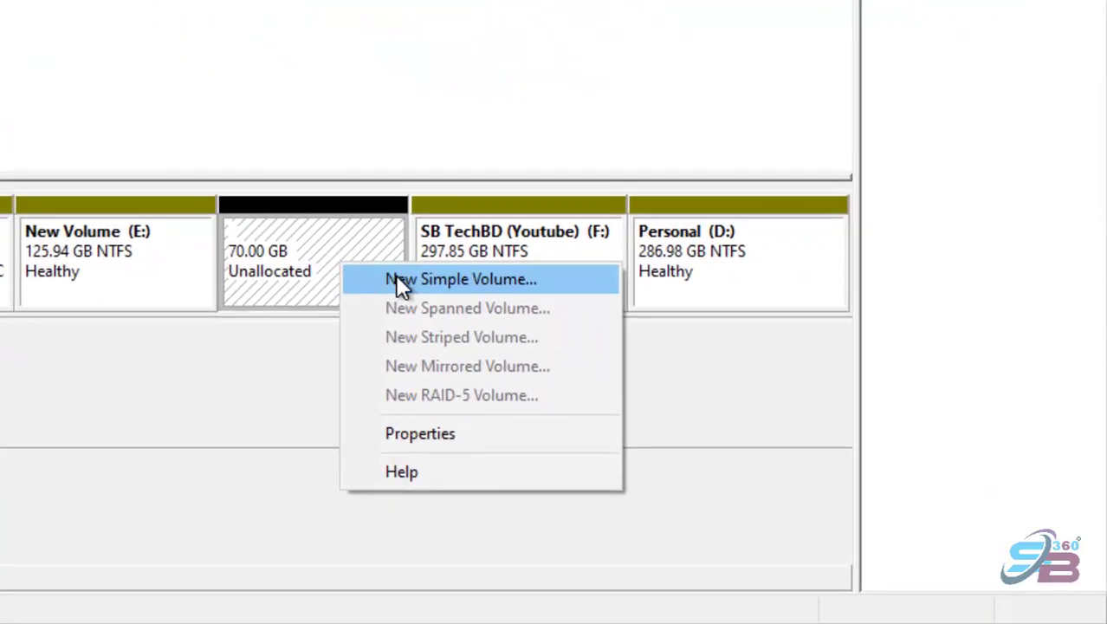
pyautogui.press('ctrl')
pyautogui.click(397, 277)
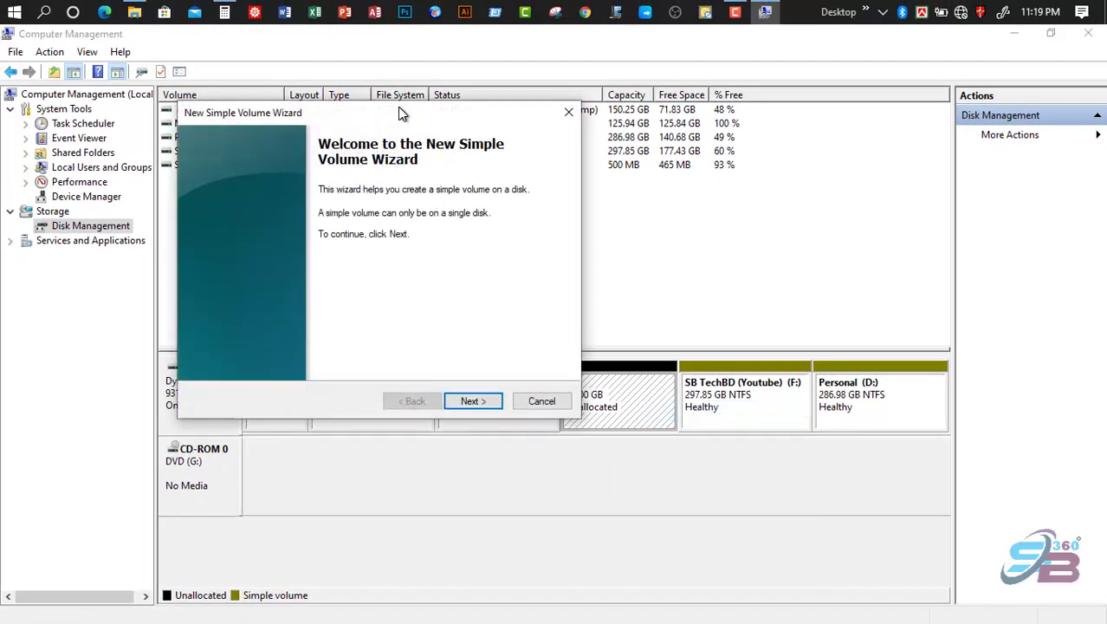
pyautogui.moveTo(398, 106); pyautogui.dragTo(450, 66)
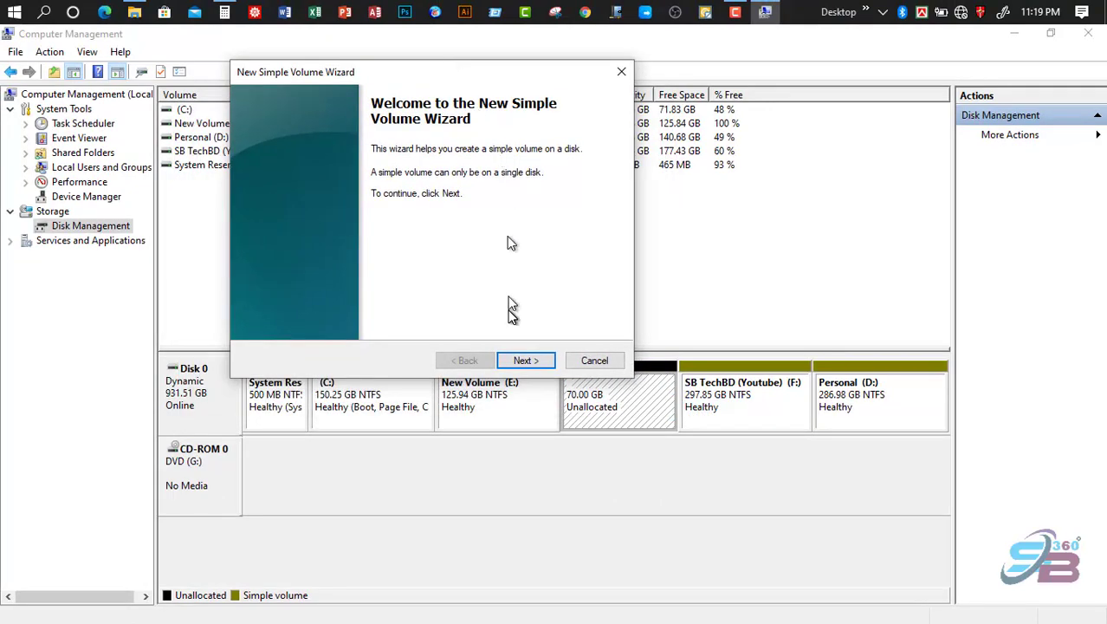
pyautogui.click(527, 361)
pyautogui.click(526, 362)
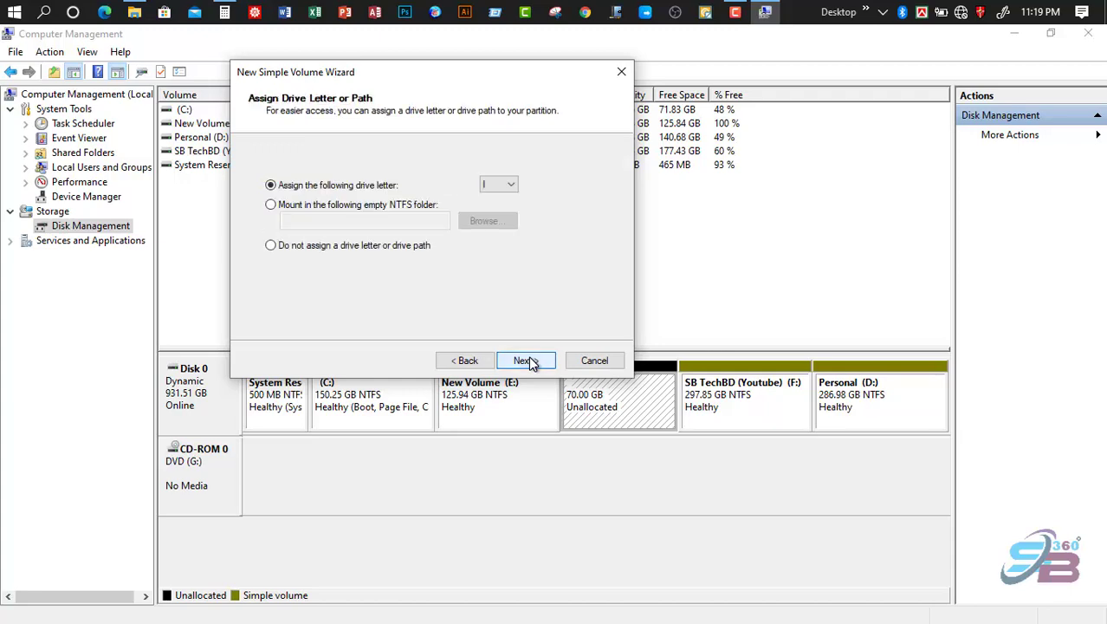
pyautogui.click(527, 361)
pyautogui.click(527, 361)
pyautogui.click(530, 362)
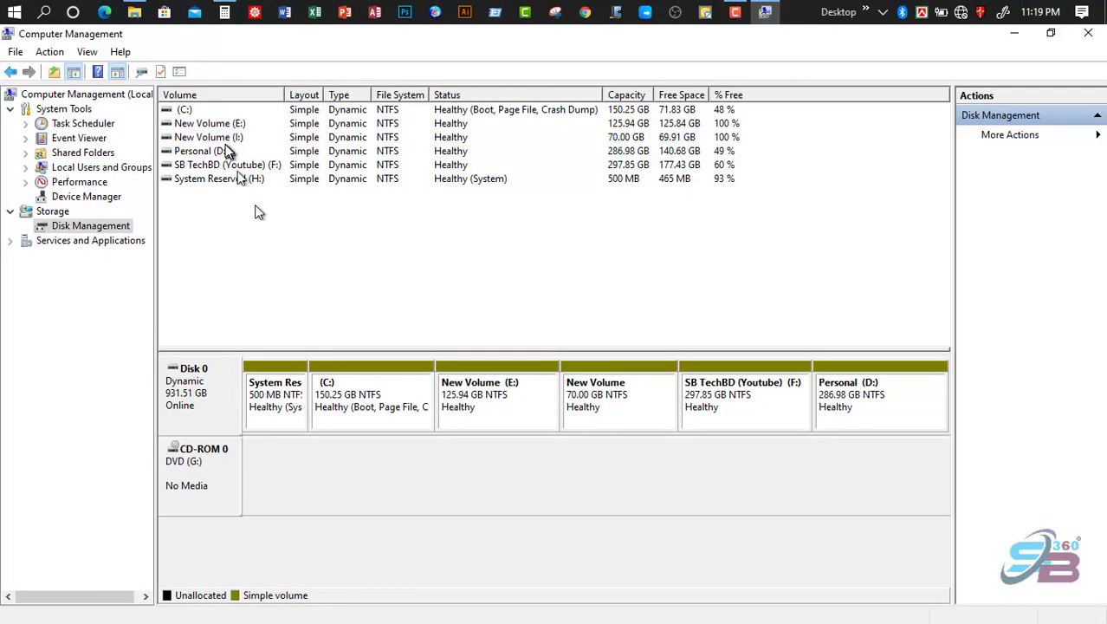
# Step: Select New Volume (I:) in the volume list, view its available actions, and dismiss them without choosing any
pyautogui.click(217, 141)
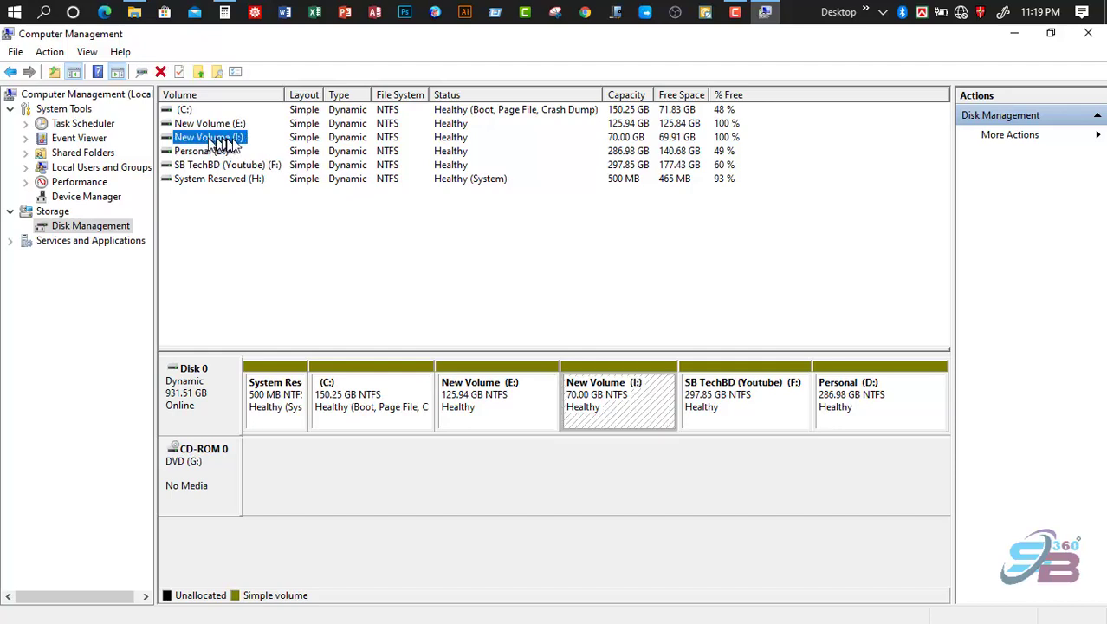
pyautogui.rightClick(236, 142)
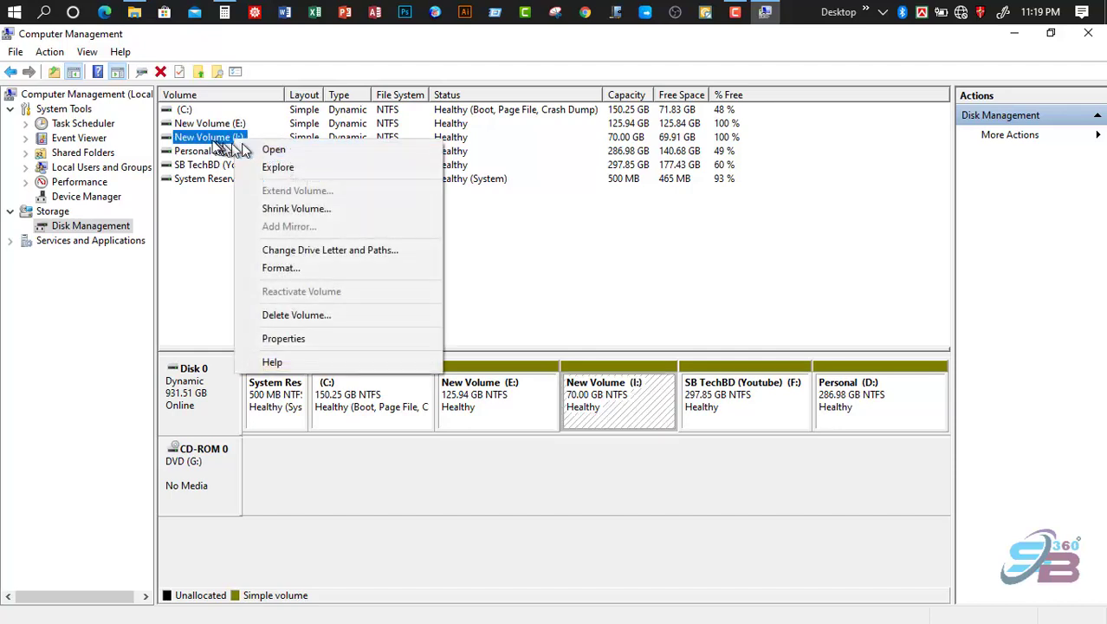
pyautogui.click(202, 227)
pyautogui.click(206, 206)
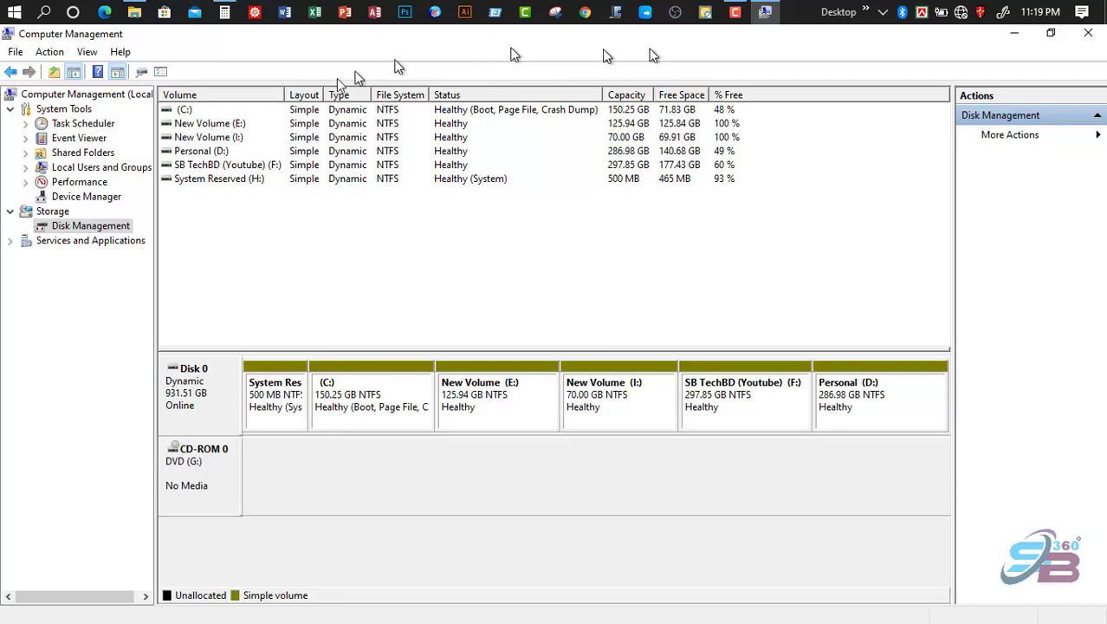
# Step: Switch to This PC and compare the capacities of New Volume (I:) and New Volume (E:)
pyautogui.click(127, 7)
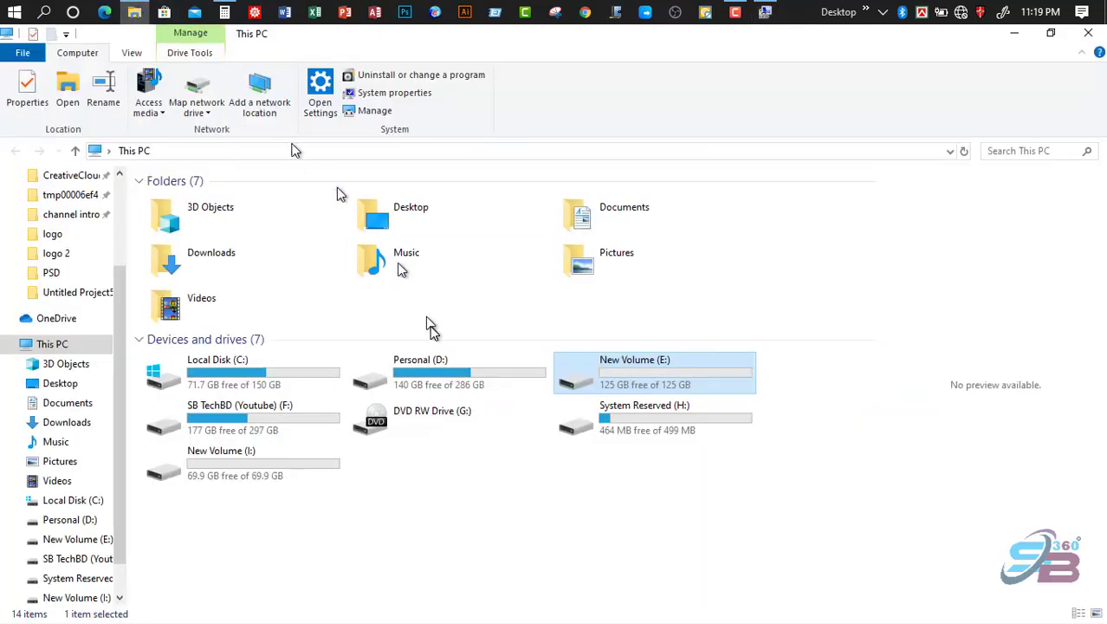
pyautogui.click(243, 468)
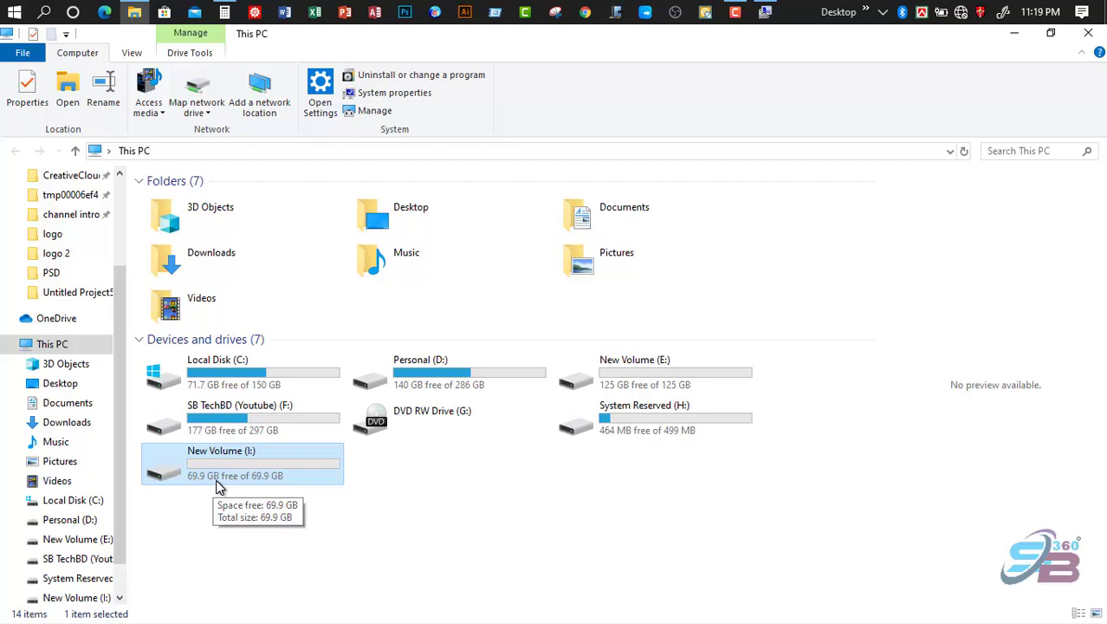
pyautogui.click(649, 380)
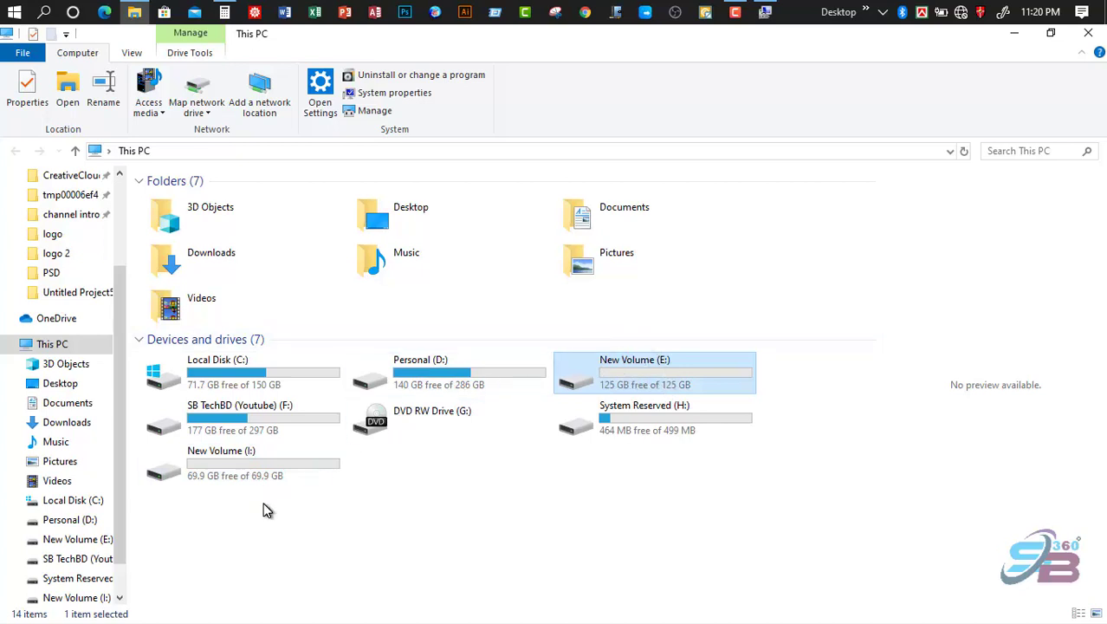
pyautogui.click(272, 468)
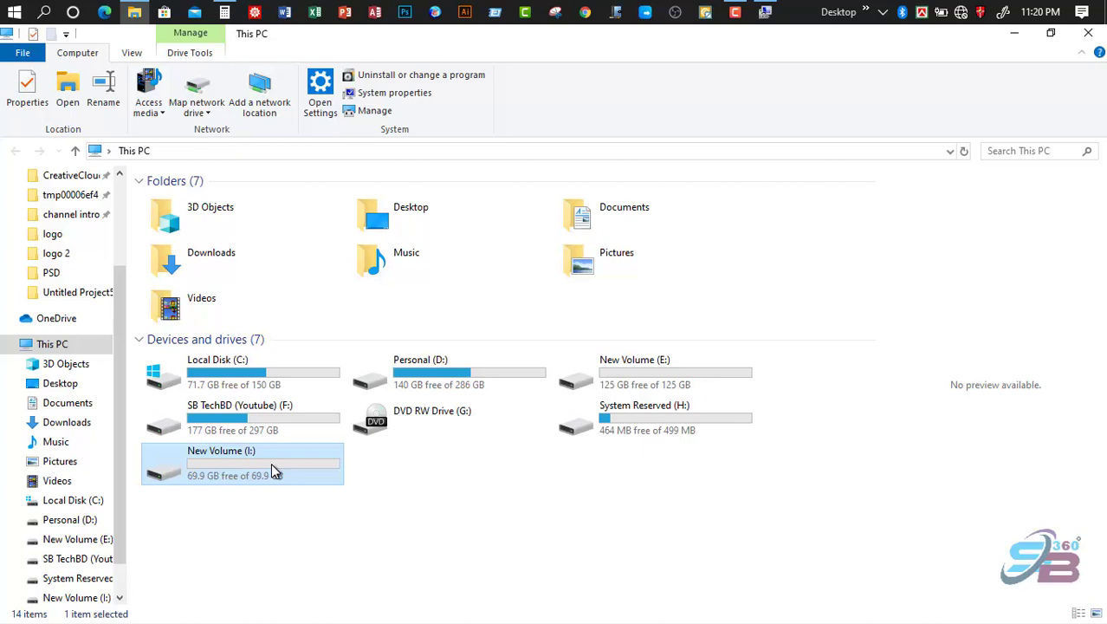
pyautogui.click(646, 373)
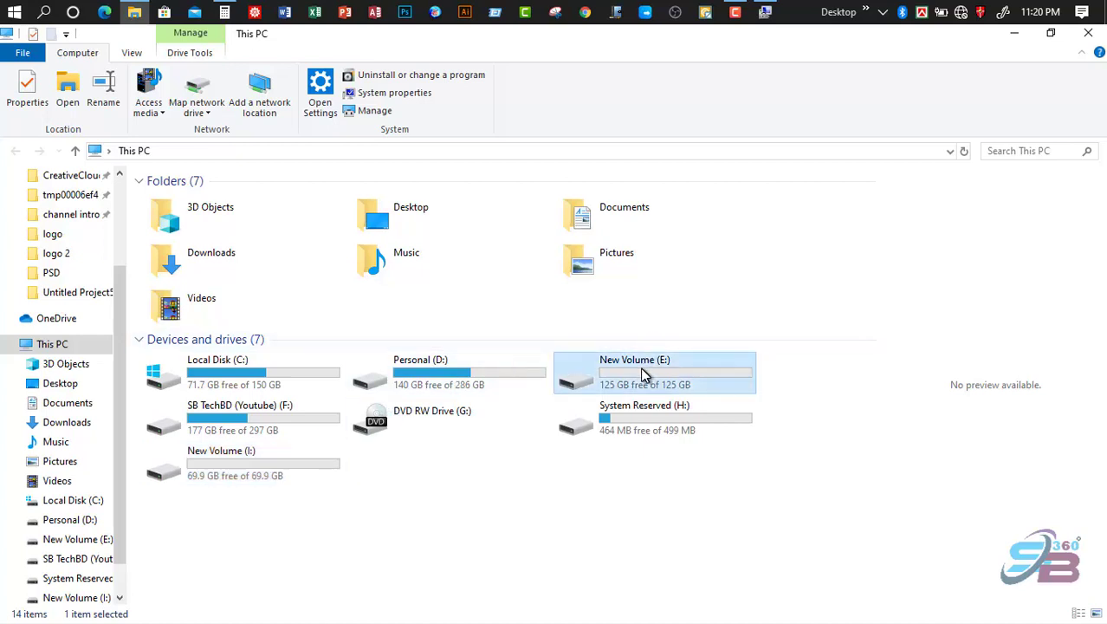
pyautogui.click(307, 456)
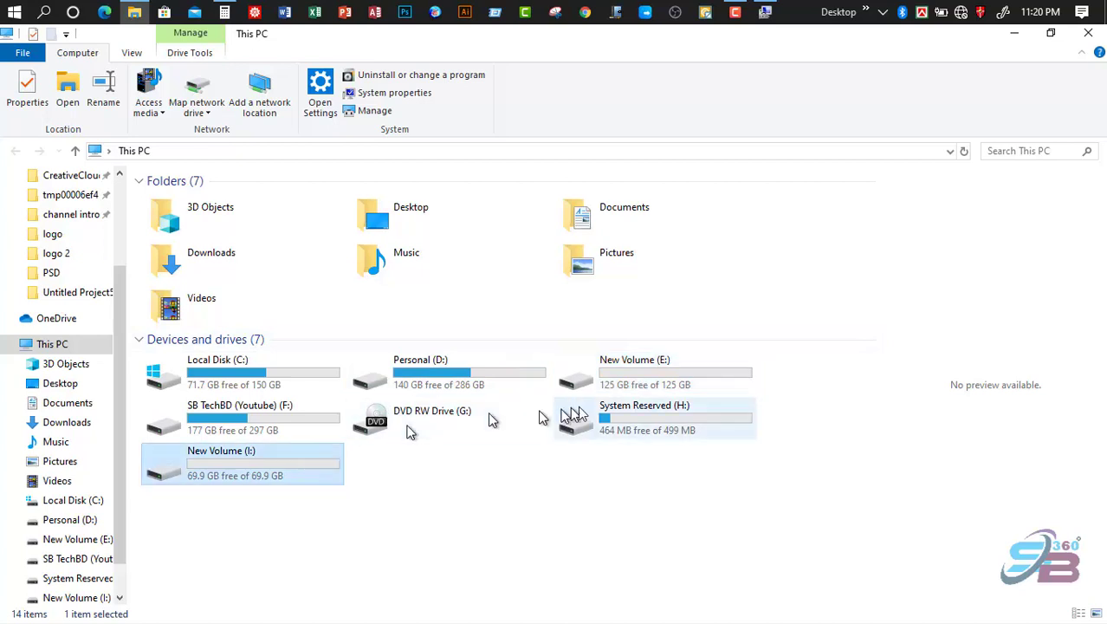
pyautogui.click(628, 366)
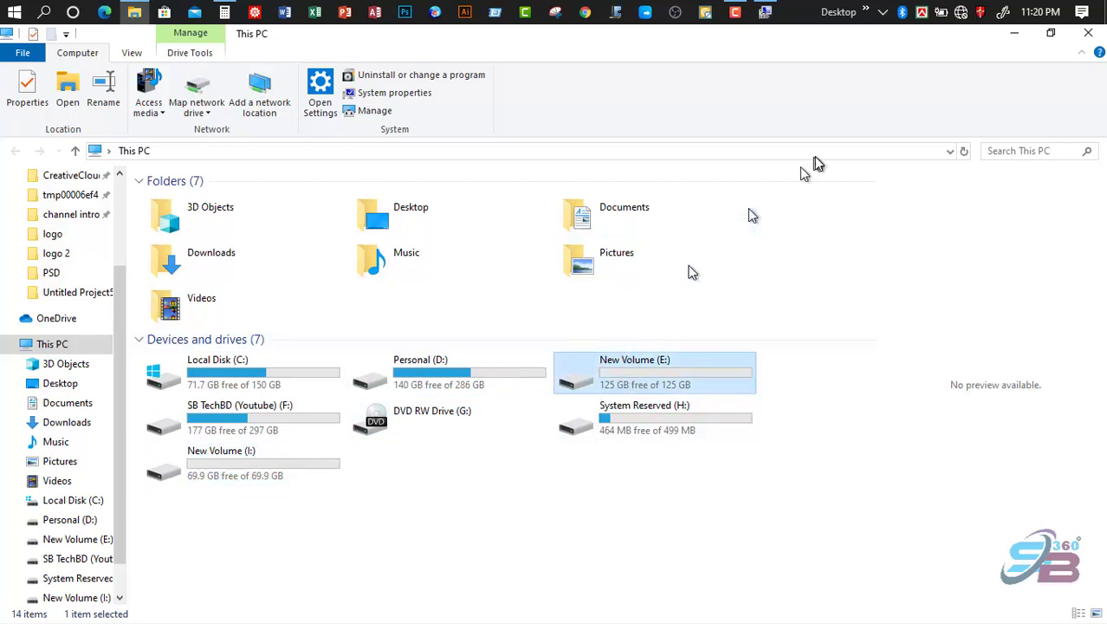
# Step: Return to Computer Management and compare the C:, E: and I: partitions on Disk 0
pyautogui.click(765, 10)
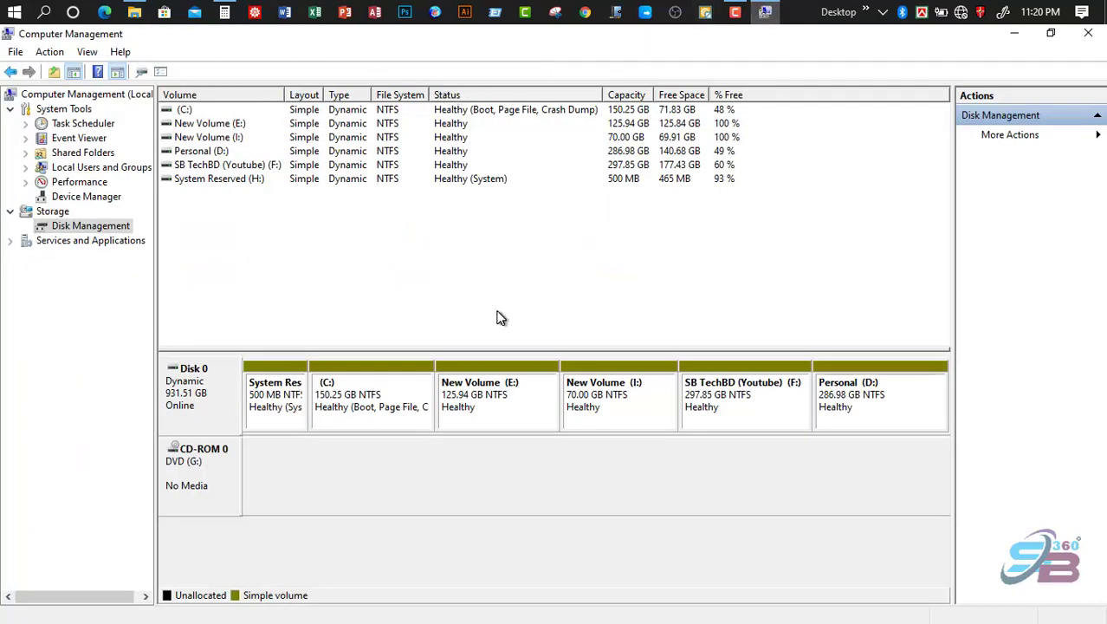
pyautogui.click(376, 385)
pyautogui.click(504, 384)
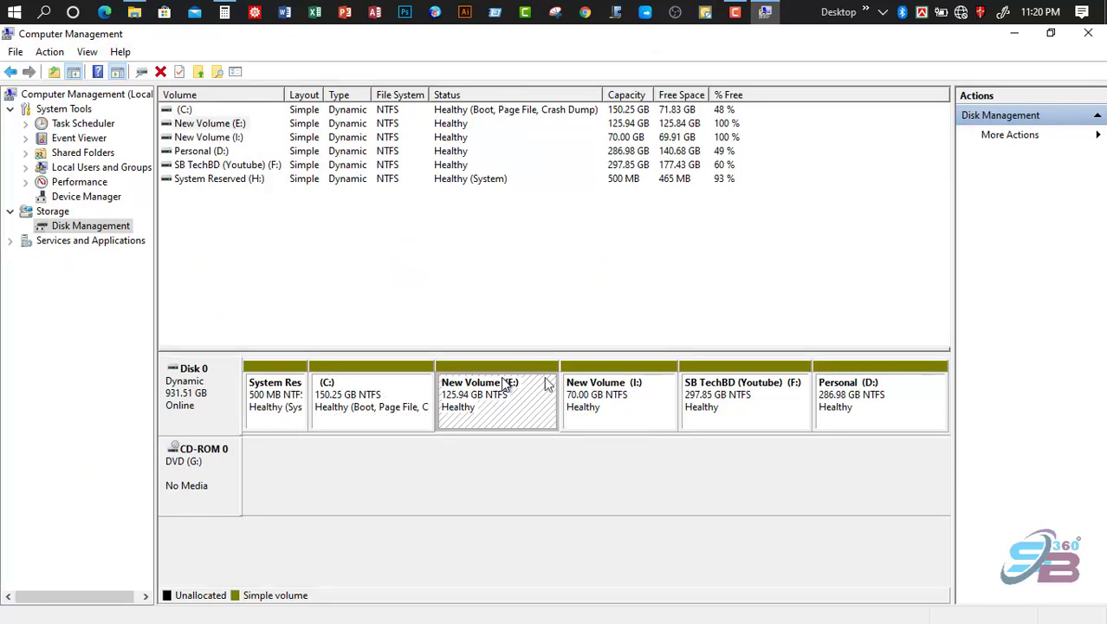
pyautogui.click(617, 387)
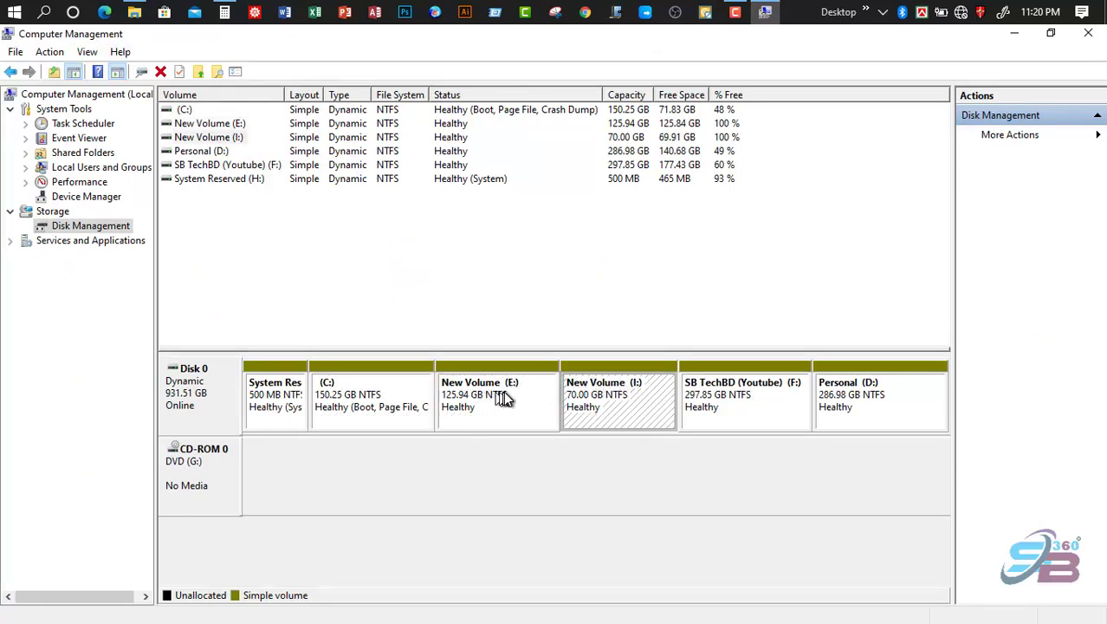
pyautogui.click(505, 396)
pyautogui.click(581, 396)
pyautogui.click(507, 407)
pyautogui.click(613, 408)
# Step: Delete New Volume (I:) from Disk 0, agreeing to erase all data on it
pyautogui.rightClick(626, 413)
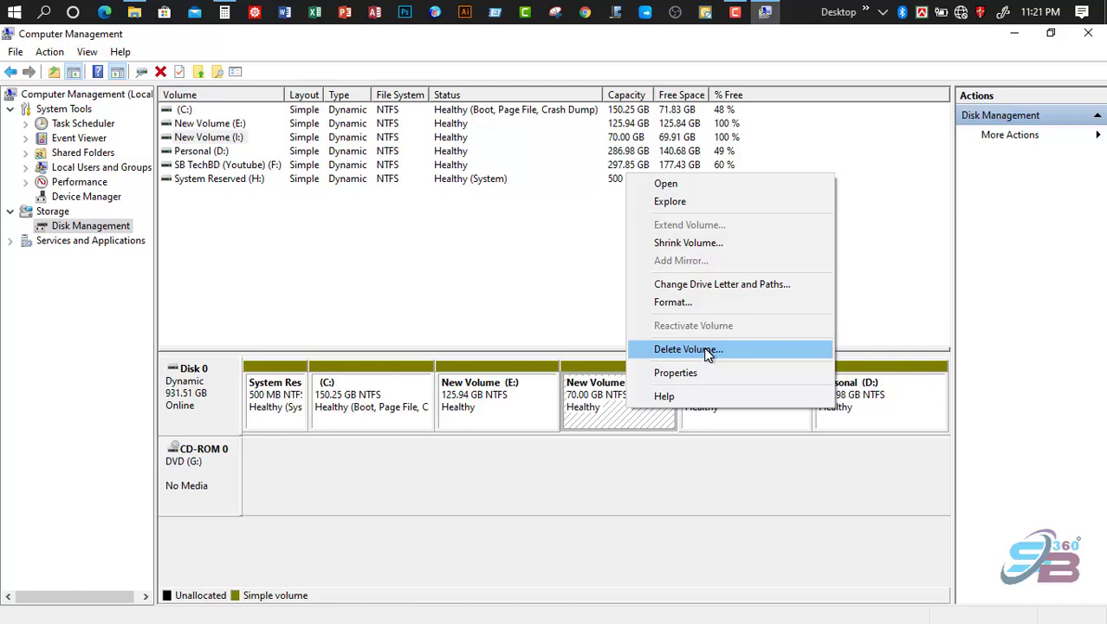
pyautogui.click(642, 472)
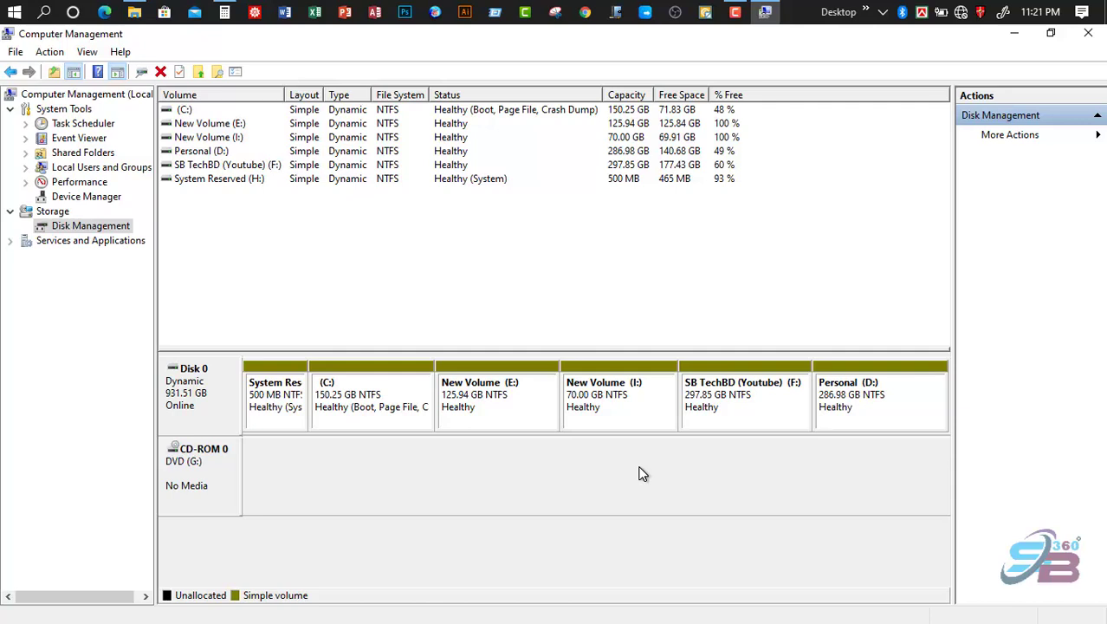
pyautogui.click(612, 407)
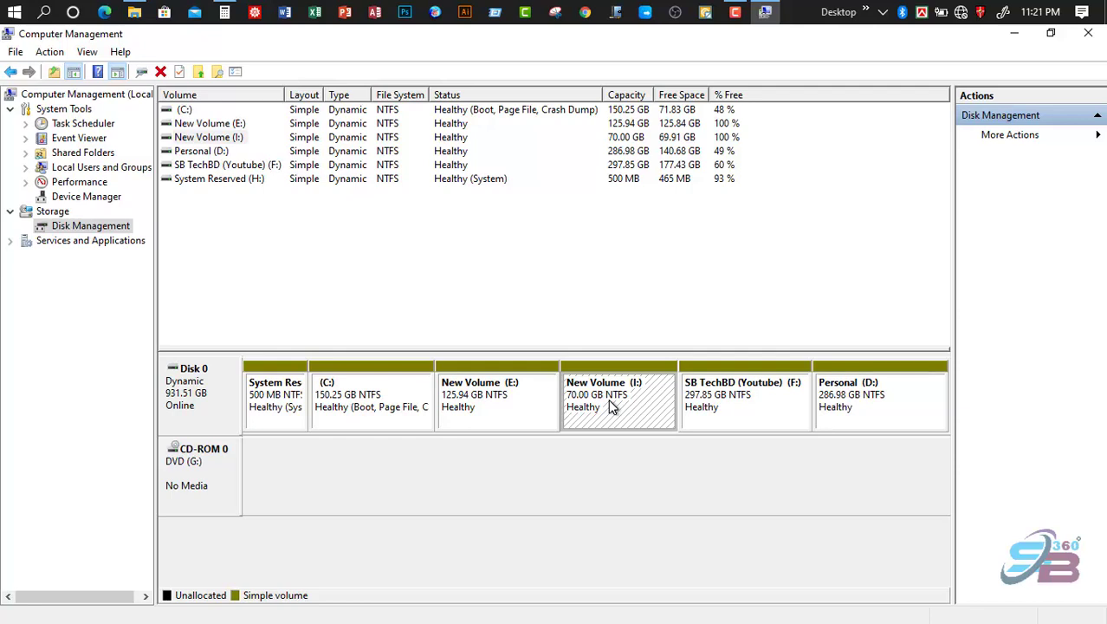
pyautogui.rightClick(611, 407)
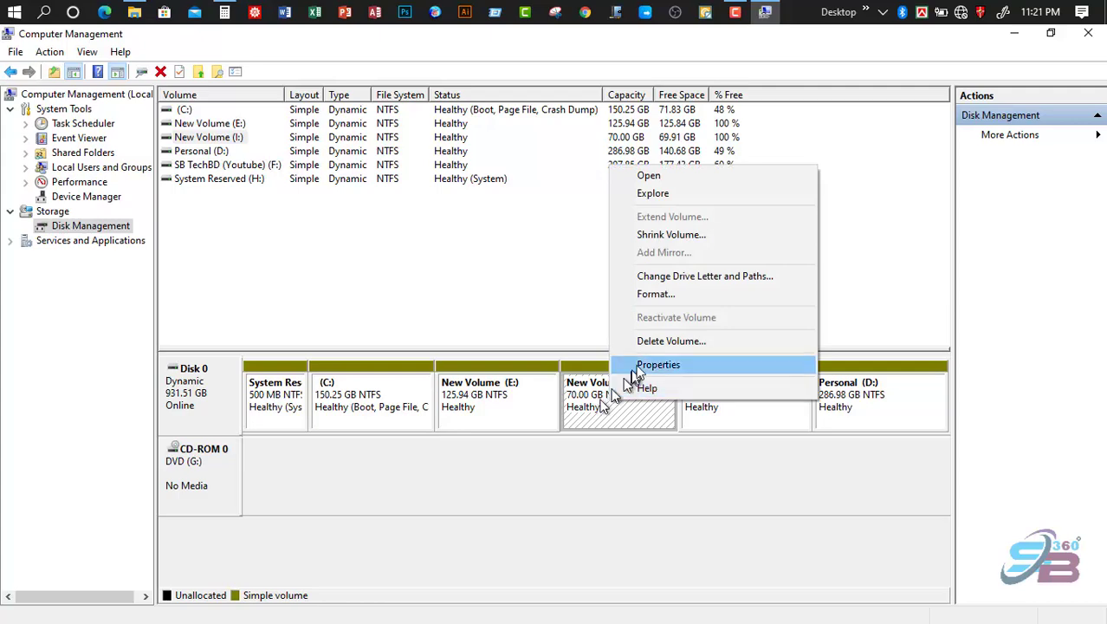
pyautogui.click(664, 343)
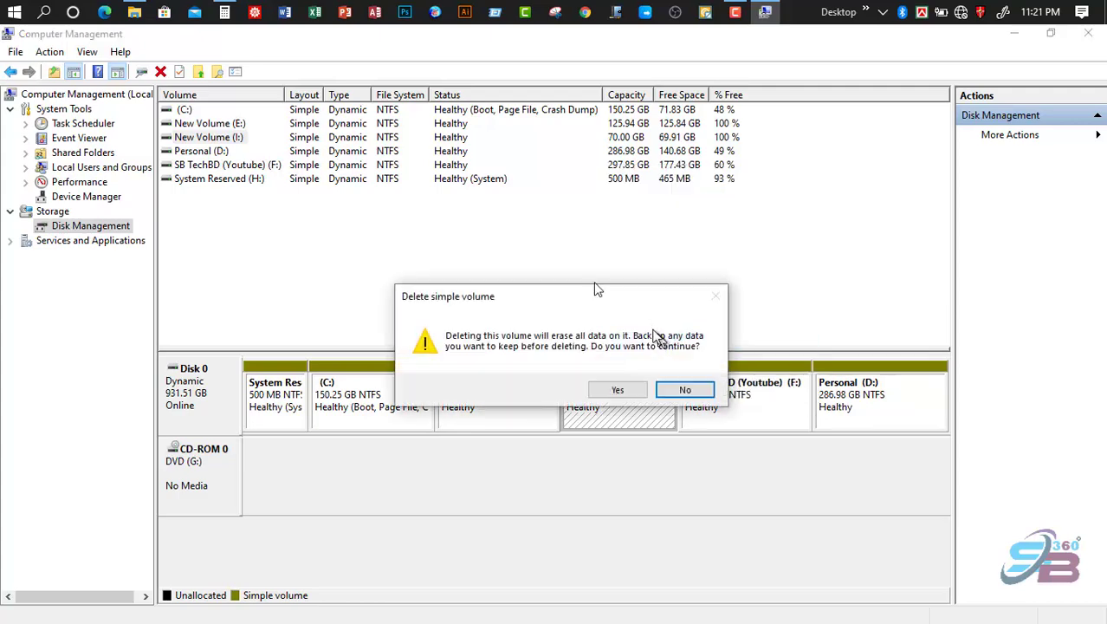
pyautogui.moveTo(569, 296); pyautogui.dragTo(592, 211)
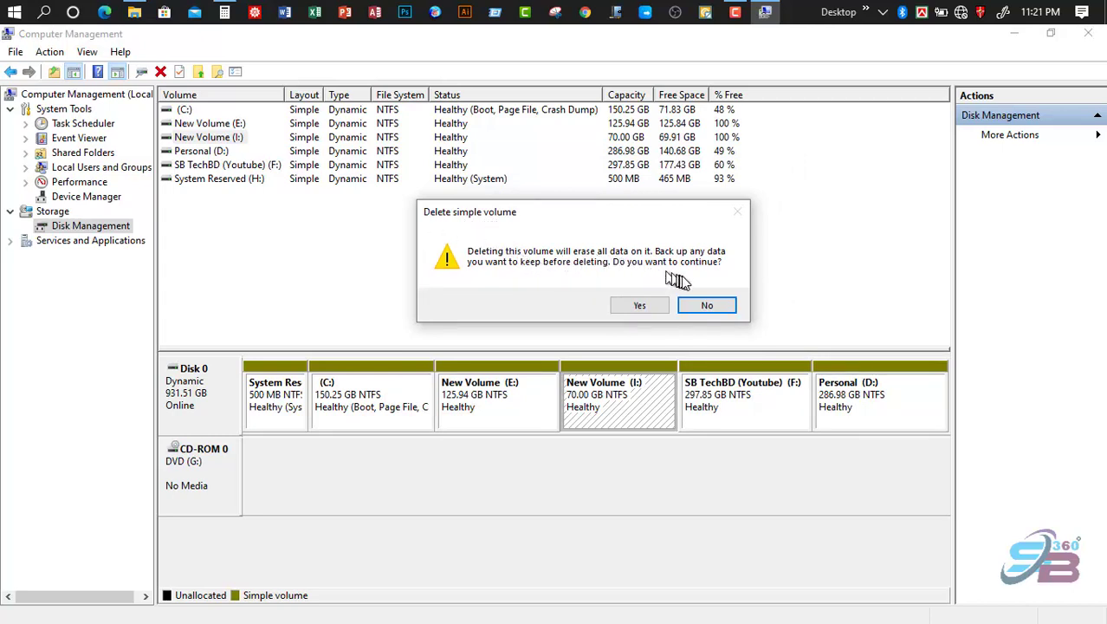
pyautogui.click(641, 305)
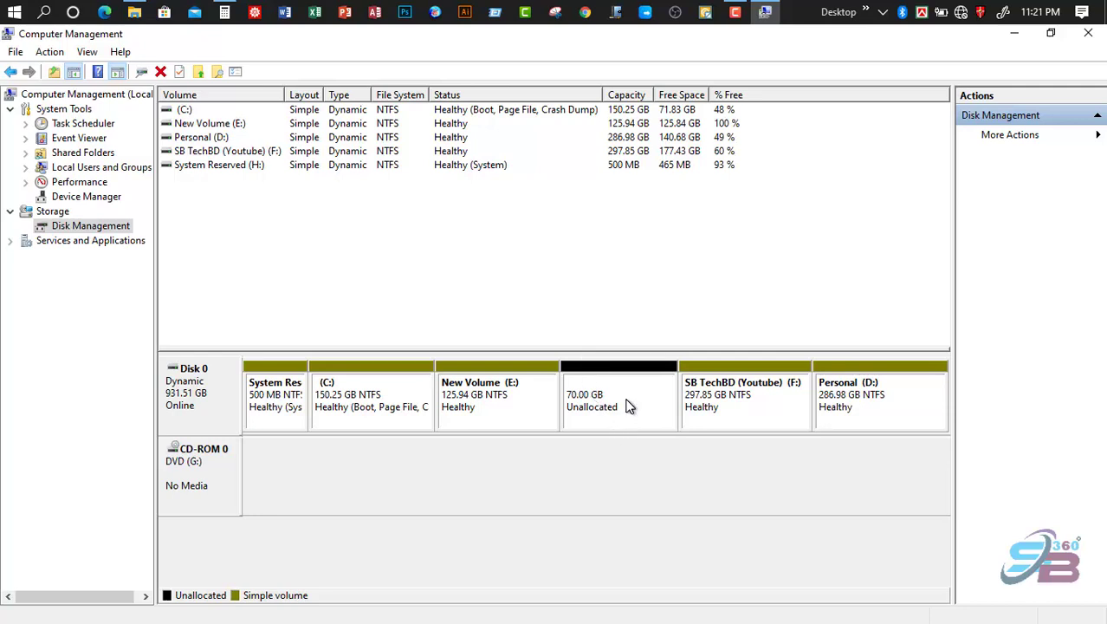
# Step: Extend New Volume (E:) into the adjacent 70 GB of unallocated space, keeping the Extend Volume Wizard's default settings
pyautogui.click(537, 400)
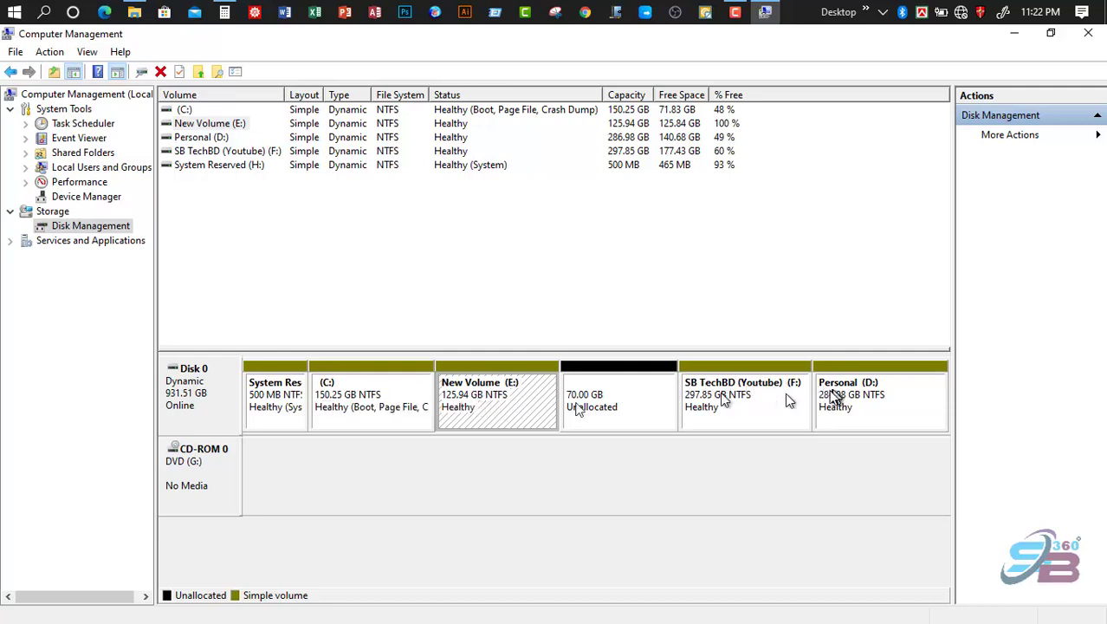
pyautogui.rightClick(492, 418)
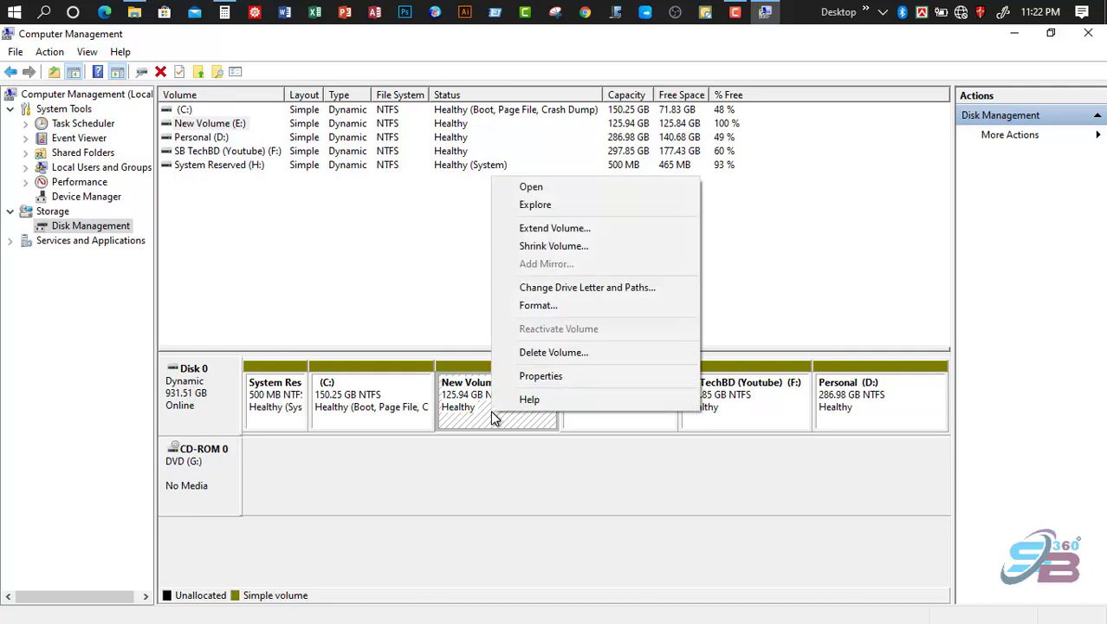
pyautogui.click(559, 229)
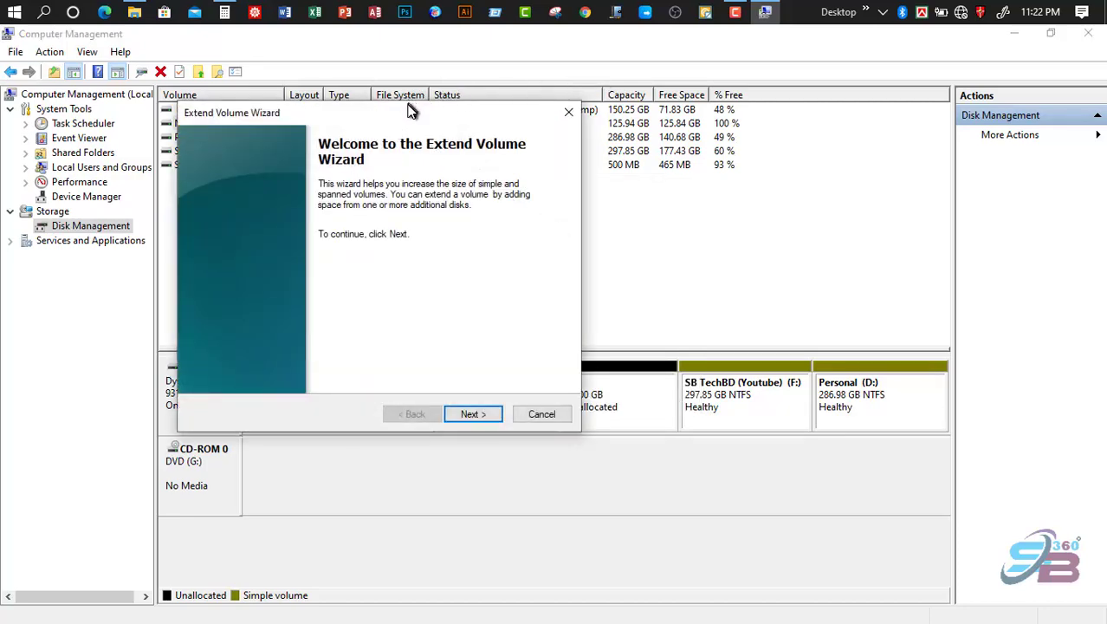
pyautogui.moveTo(412, 110); pyautogui.dragTo(621, 81)
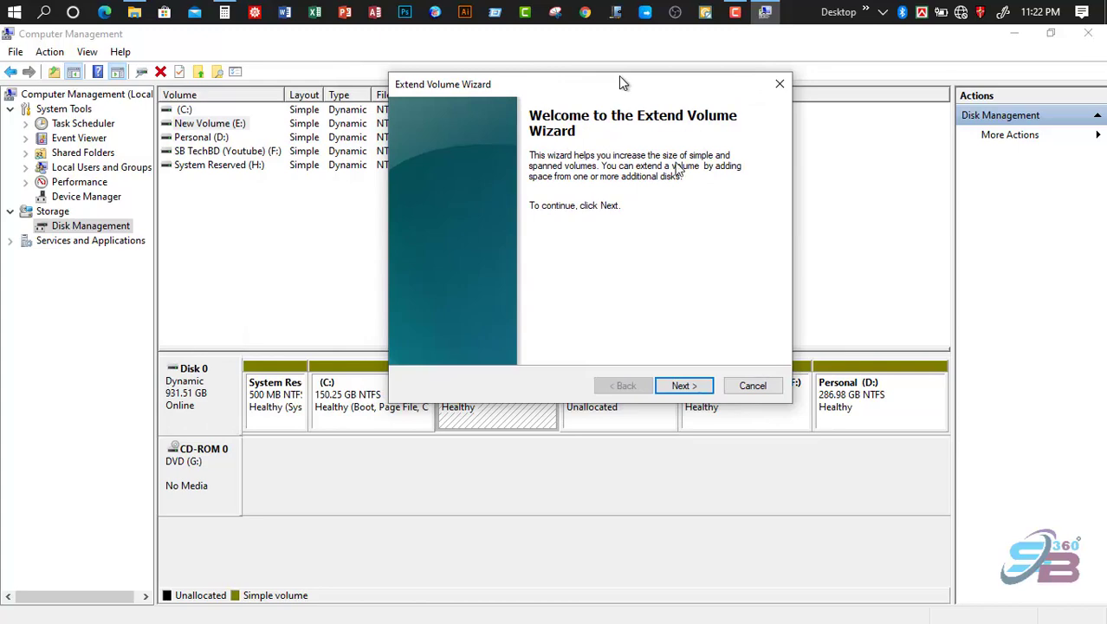
pyautogui.click(684, 386)
pyautogui.click(683, 385)
pyautogui.click(683, 385)
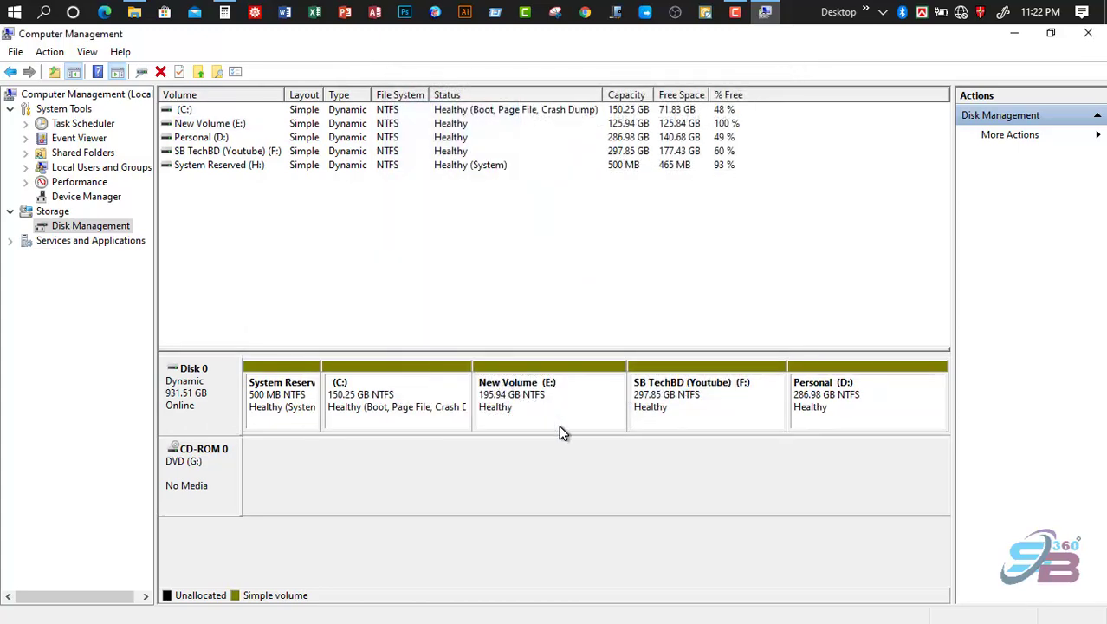
# Step: Select New Volume (E:) in the disk map and the volume list to compare its listed capacities
pyautogui.click(500, 400)
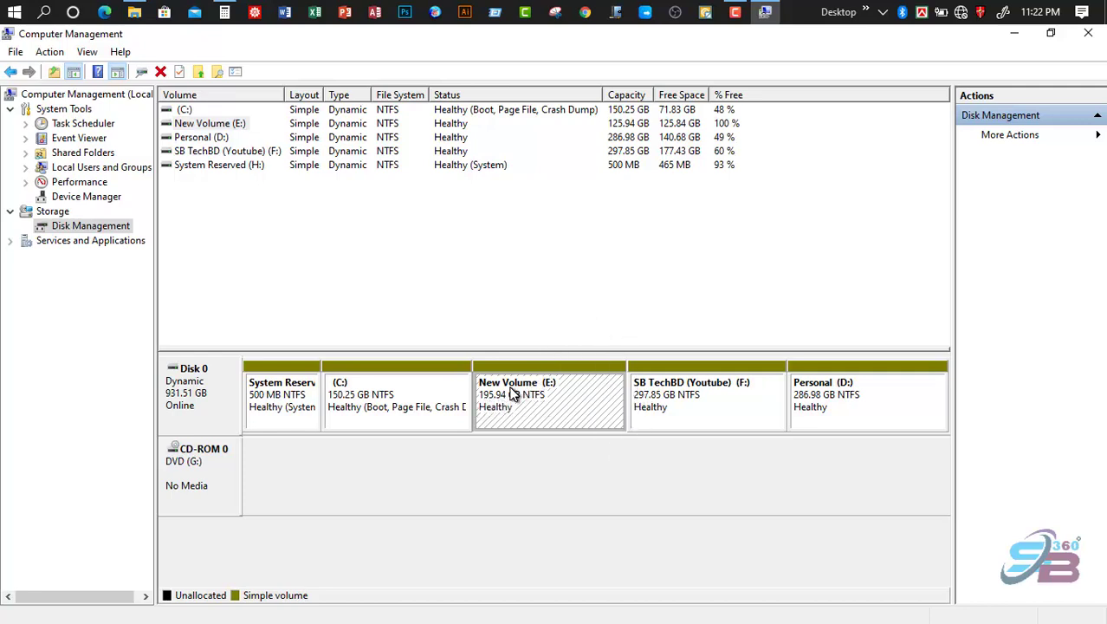
pyautogui.click(226, 125)
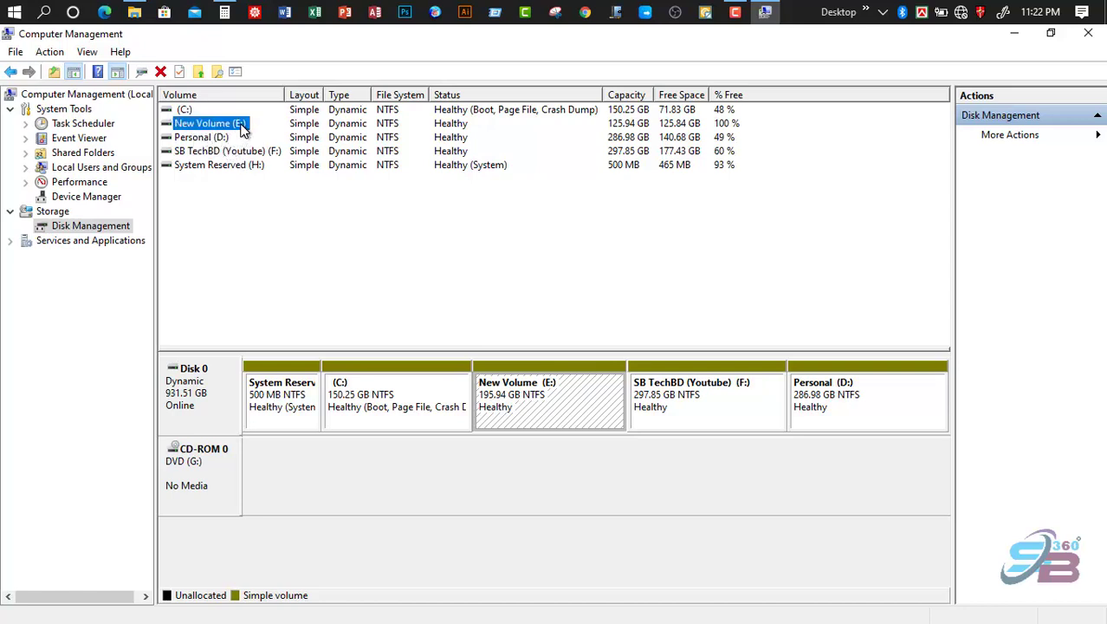
pyautogui.click(242, 127)
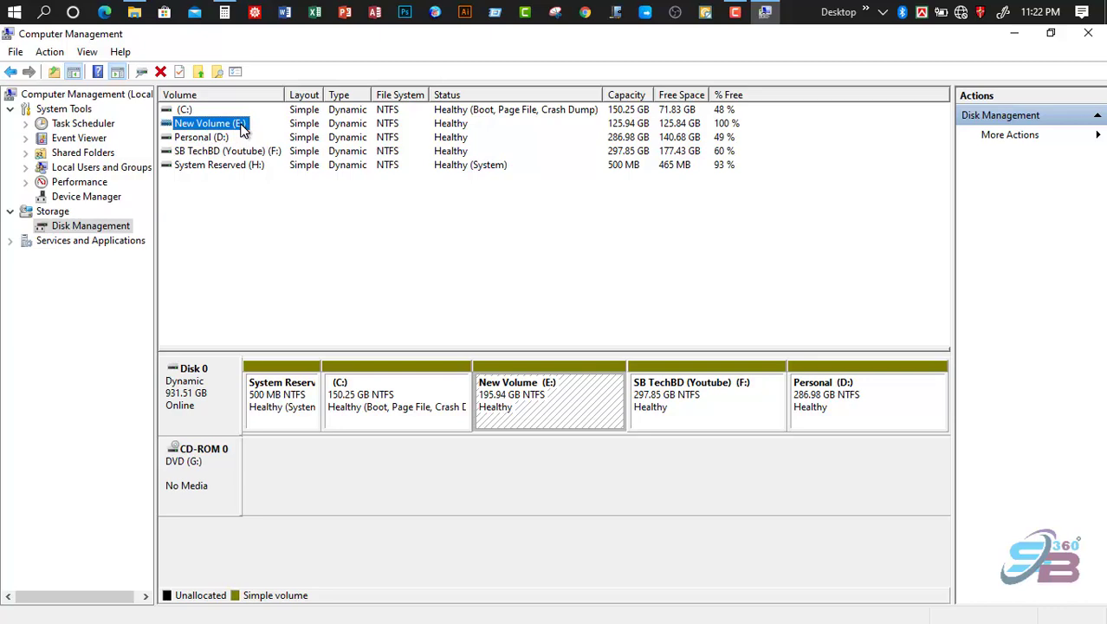
# Step: Switch to This PC, refresh it to check the total size of New Volume (E:), and minimize the window
pyautogui.click(763, 10)
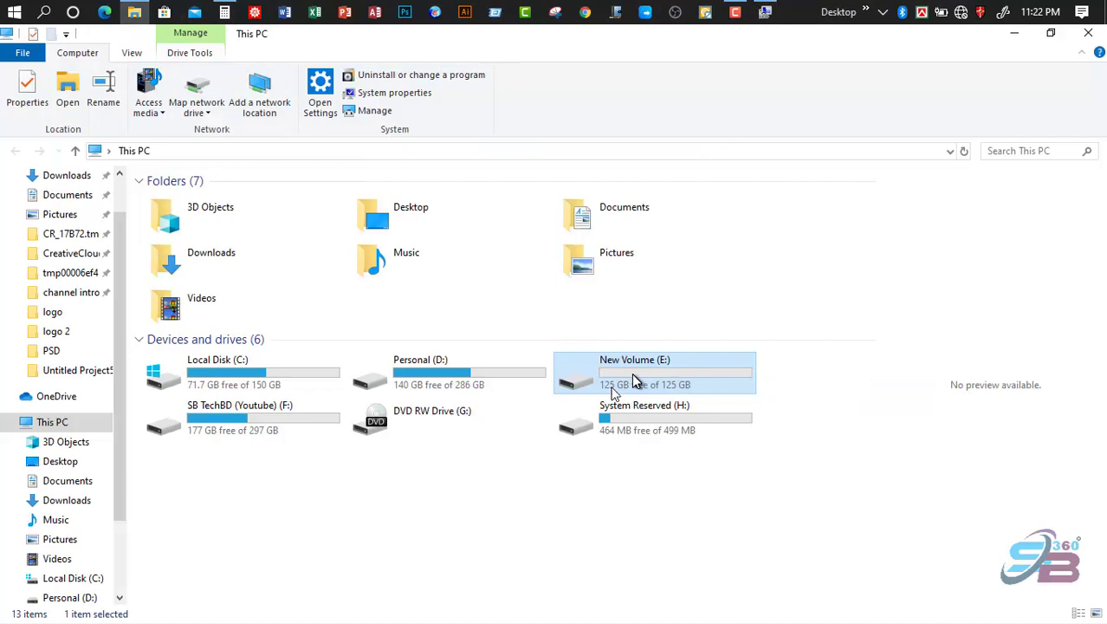
pyautogui.rightClick(462, 492)
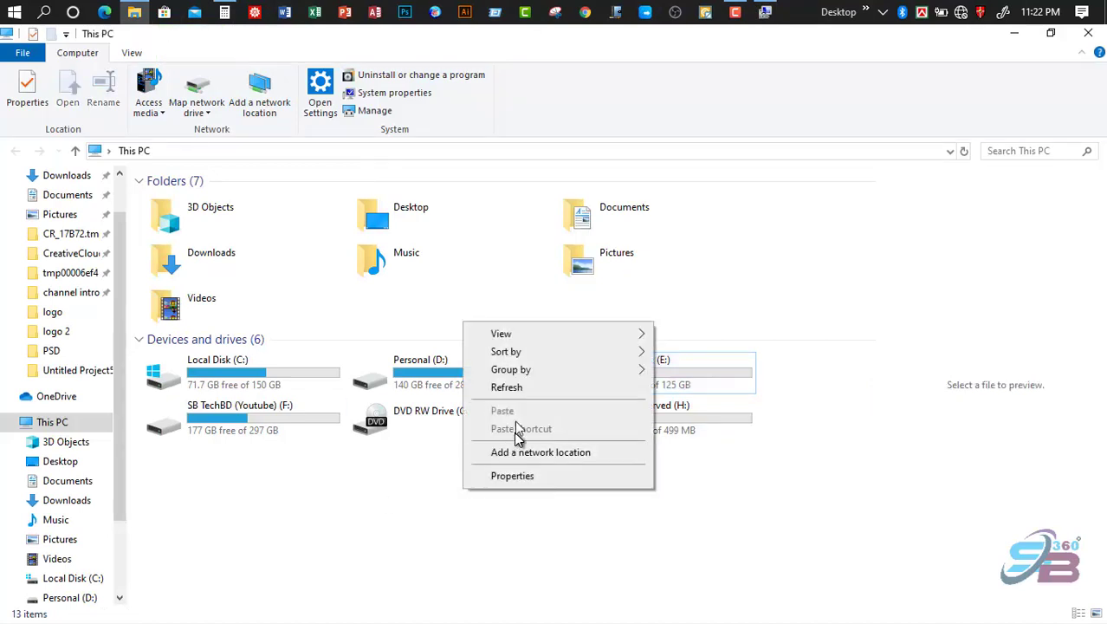
pyautogui.click(517, 388)
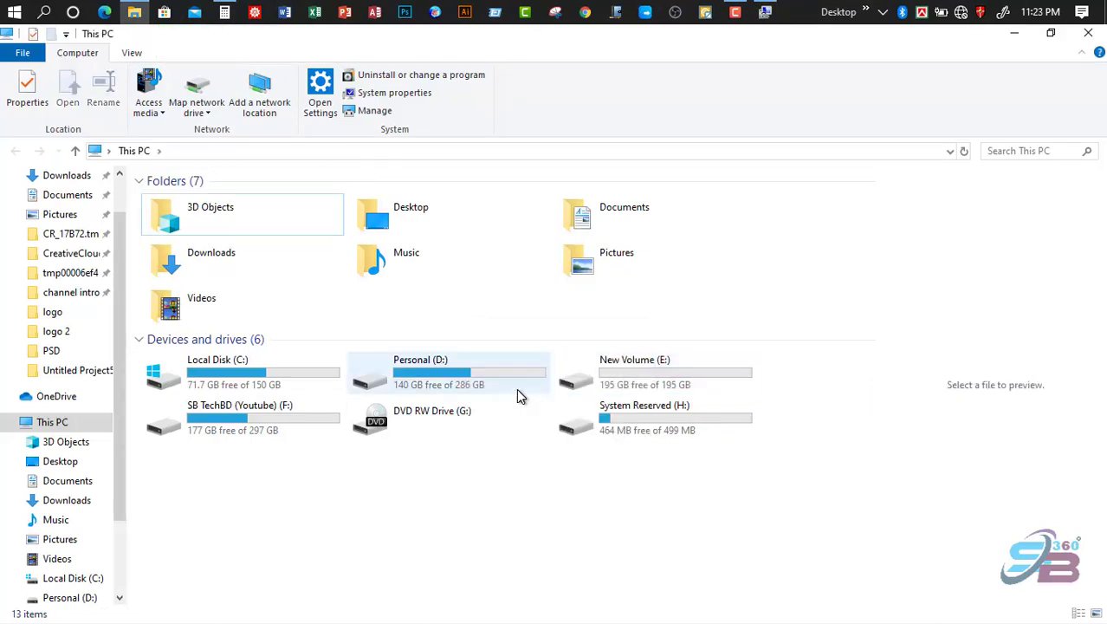
pyautogui.click(625, 377)
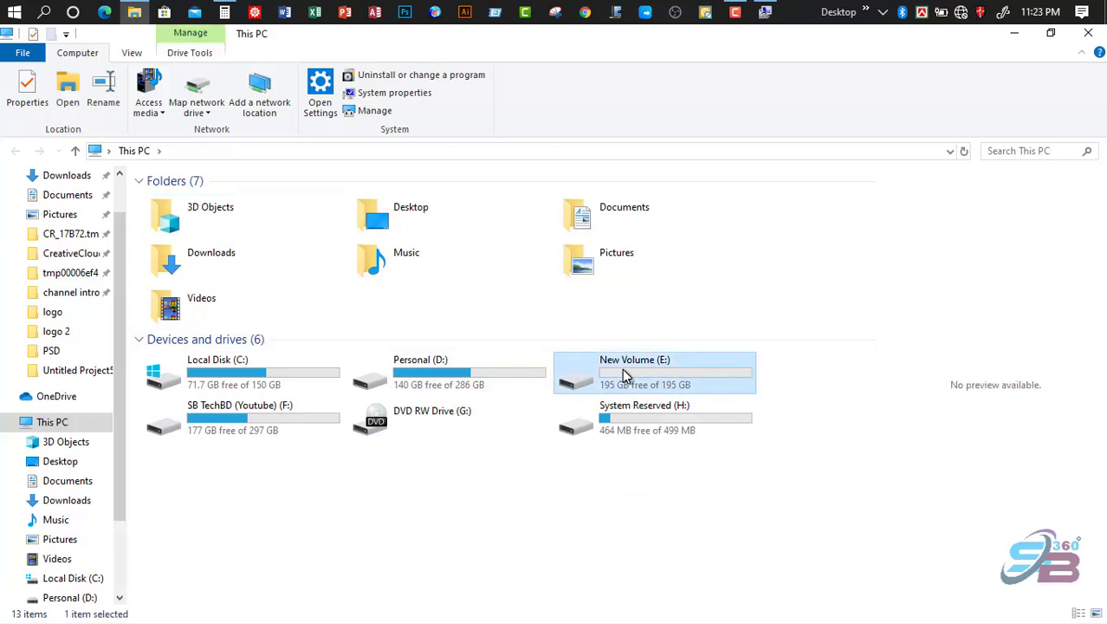
pyautogui.click(625, 377)
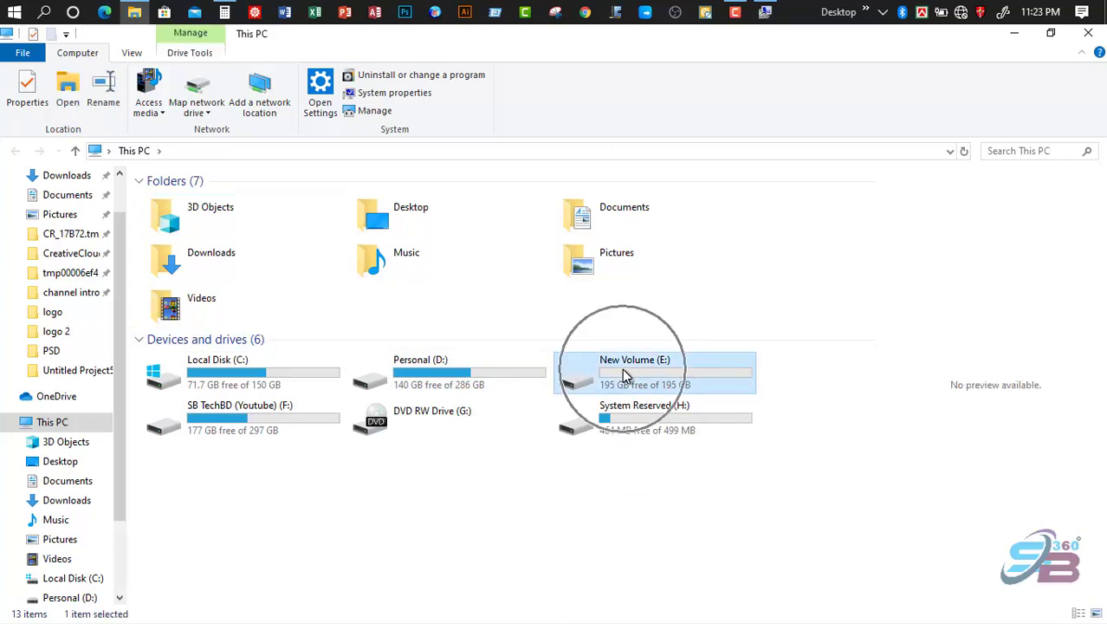
pyautogui.click(725, 384)
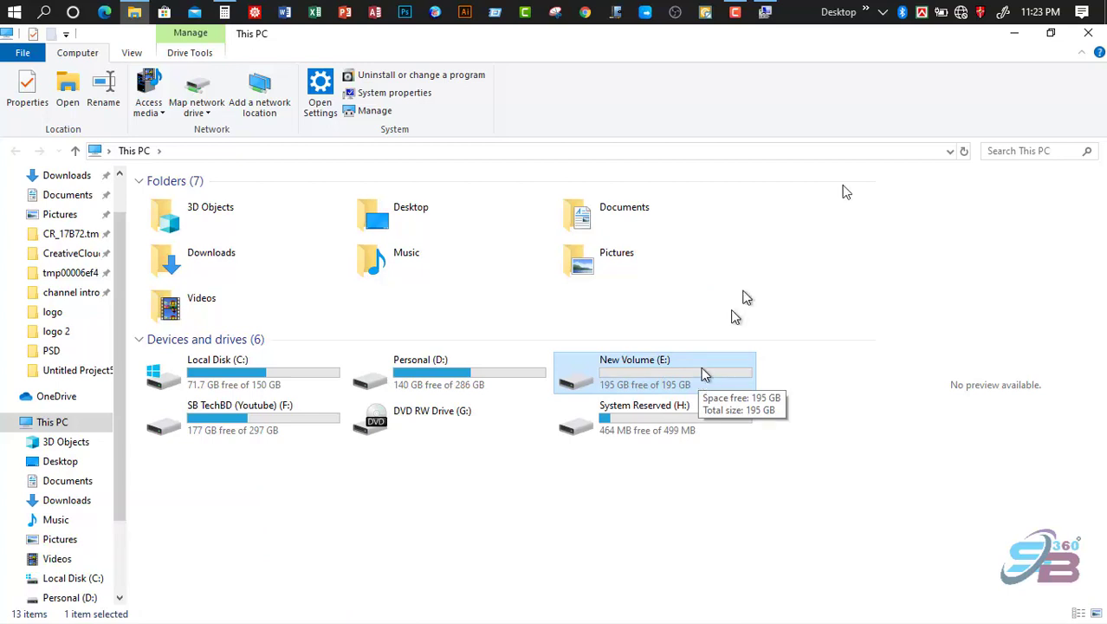
pyautogui.click(1012, 35)
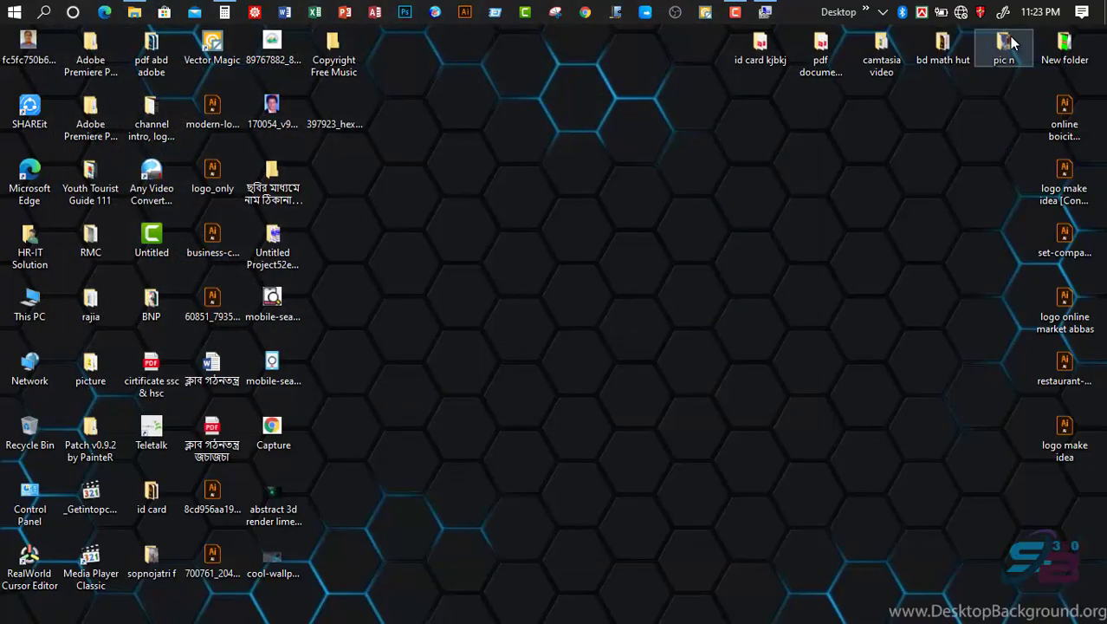